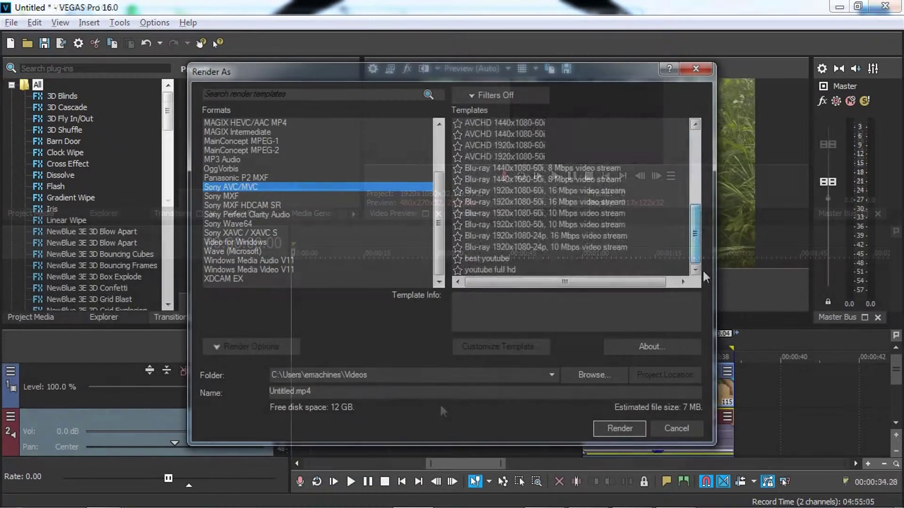
- Select the Sony AVC/MVC render template Internet 1920x1080-30p and open it for customization
scroll(508, 142, down, 4)
click(522, 125)
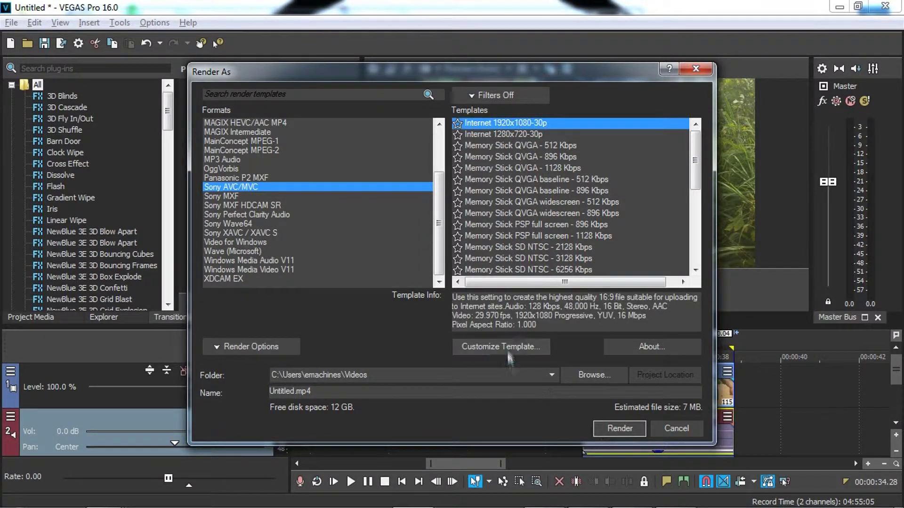
click(511, 349)
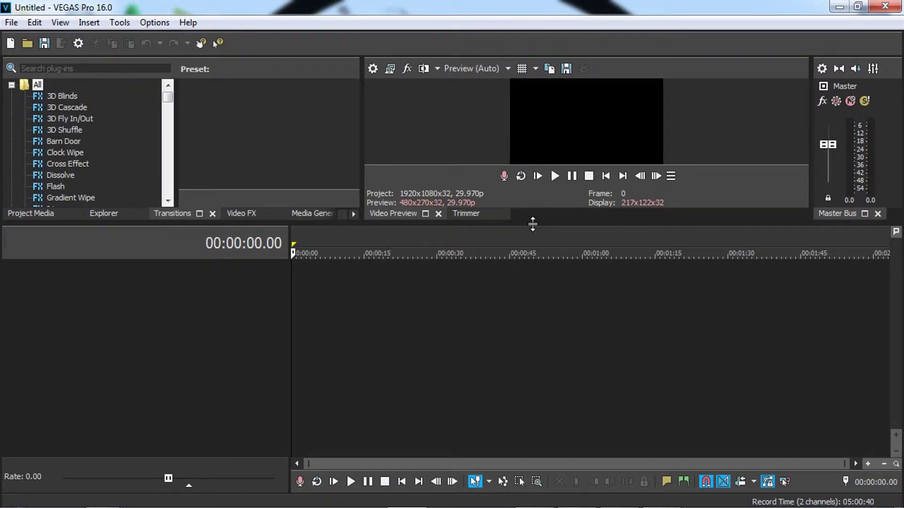
- Enlarge the preview area and add the video clip from the basic overview folder to the timeline, declining to match project settings
drag(533, 222, 524, 326)
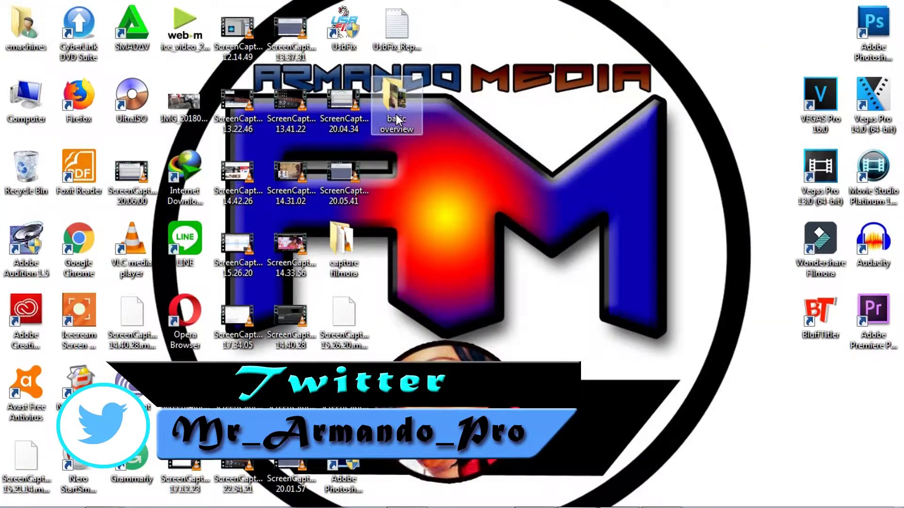
double_click(397, 120)
click(515, 203)
drag(515, 203, 467, 393)
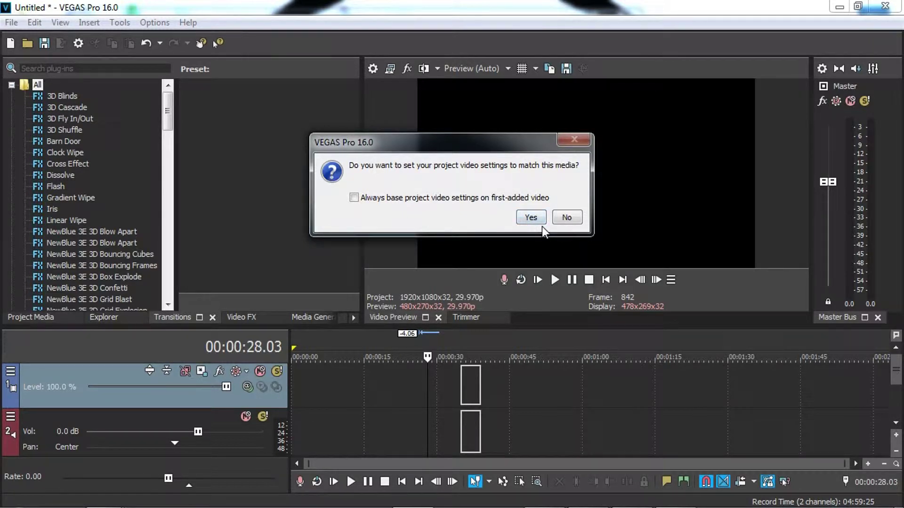
click(567, 218)
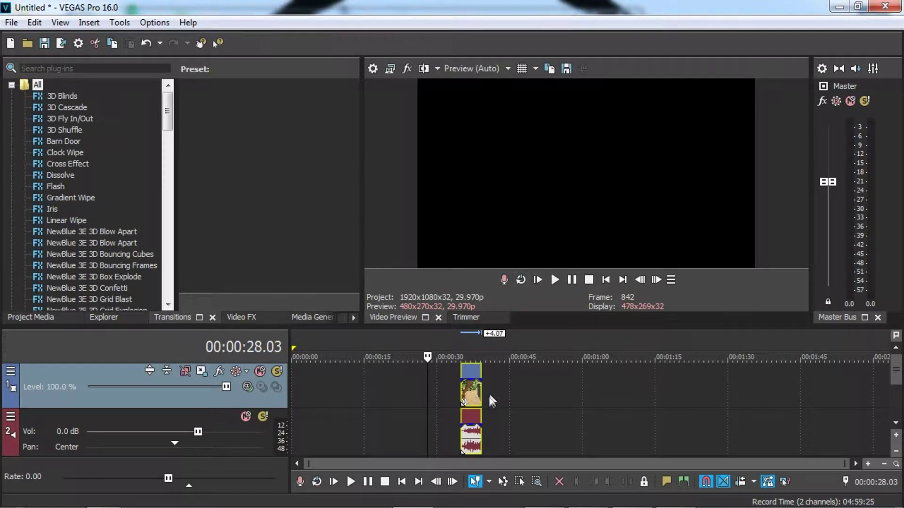
- Place the playhead at the clip's start and trim about 6 frames off the clip's end
click(461, 395)
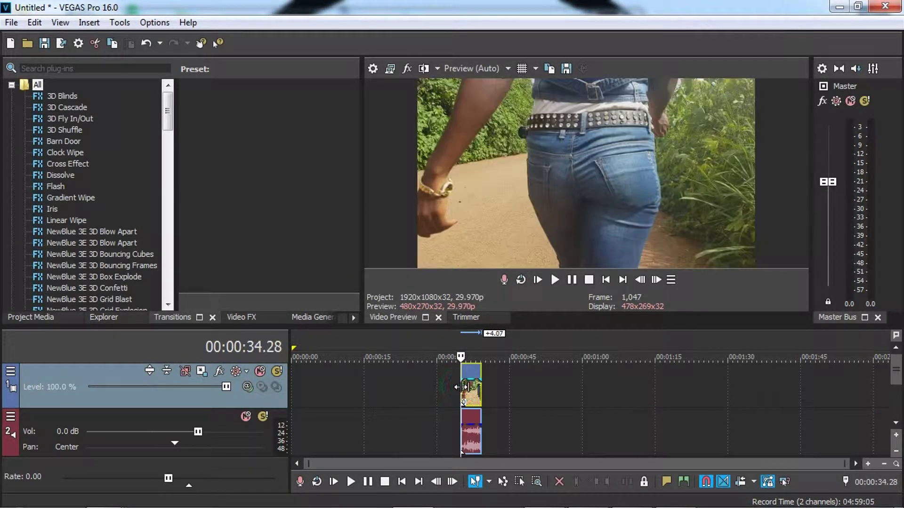
scroll(526, 384, up, 3)
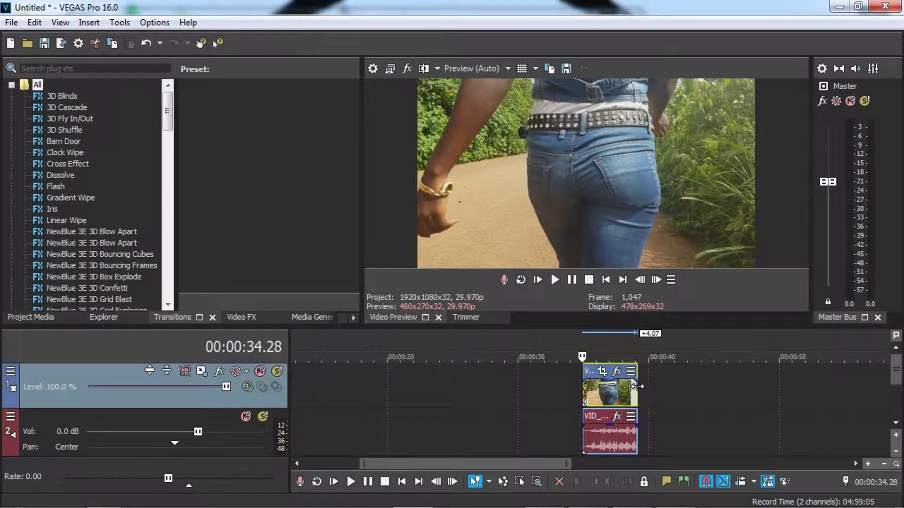
drag(634, 387, 631, 387)
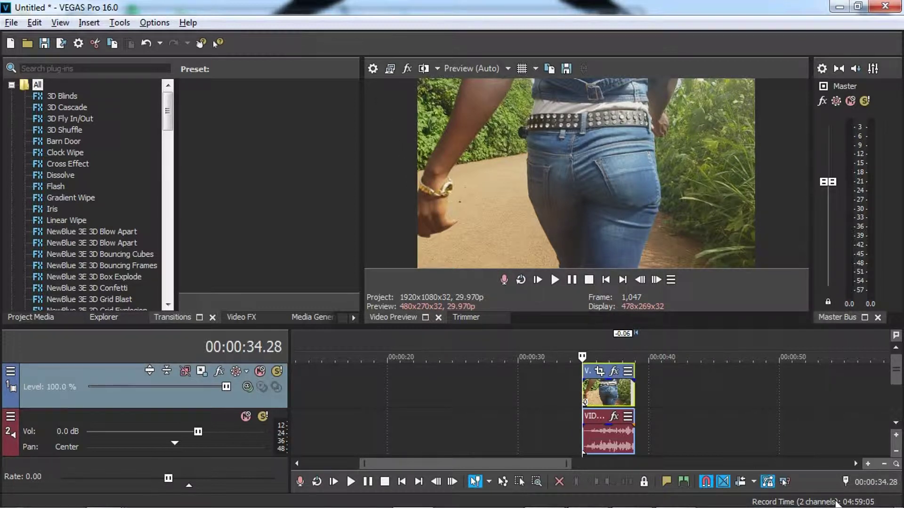
- Apply the HD 1080-60i (1920x1080, 29.970 fps) template in the project properties and set the field order to None (progressive scan)
key(alt+Return)
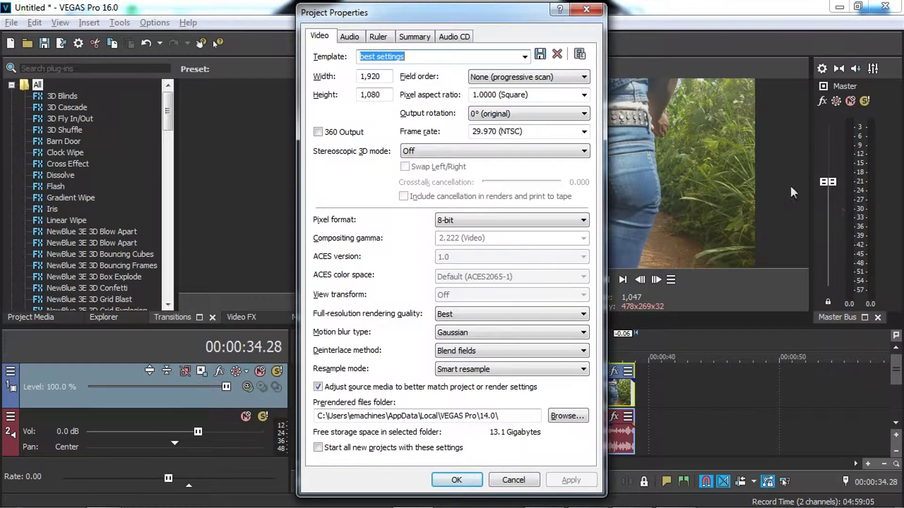
drag(462, 13, 361, 1)
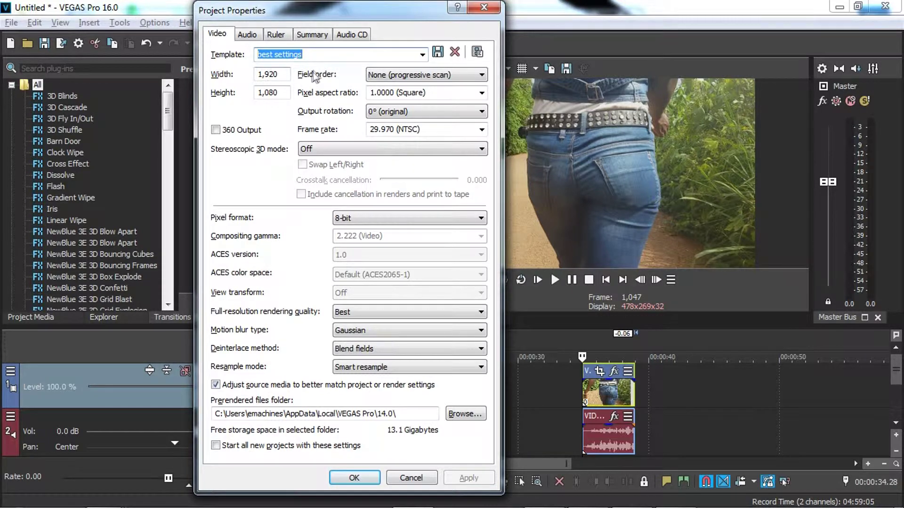
click(423, 55)
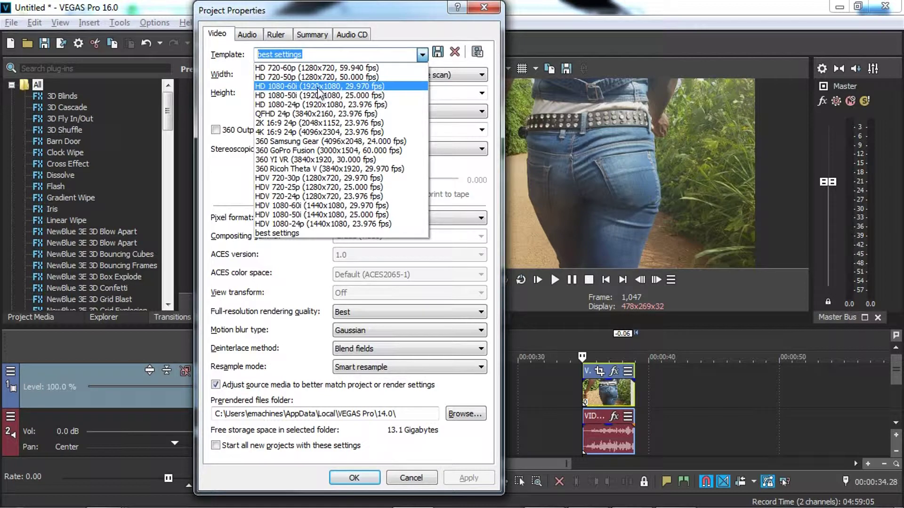
click(347, 89)
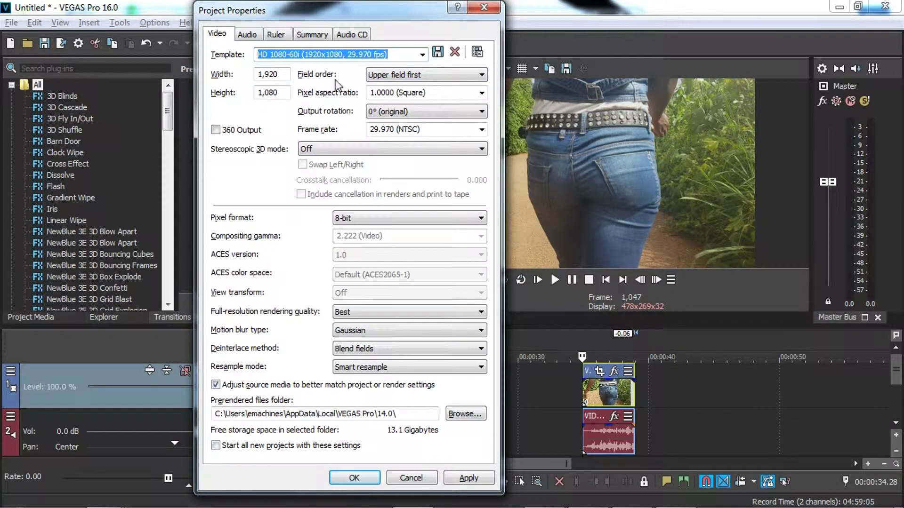
click(480, 76)
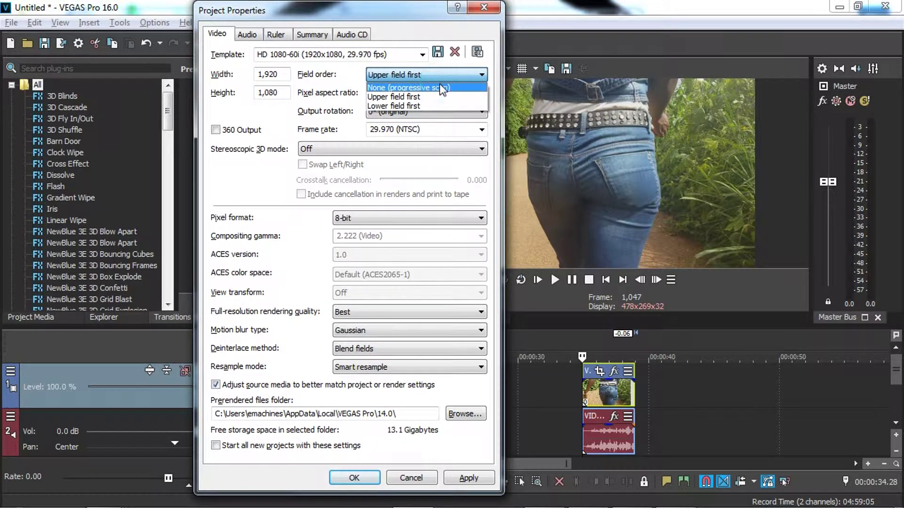
click(448, 87)
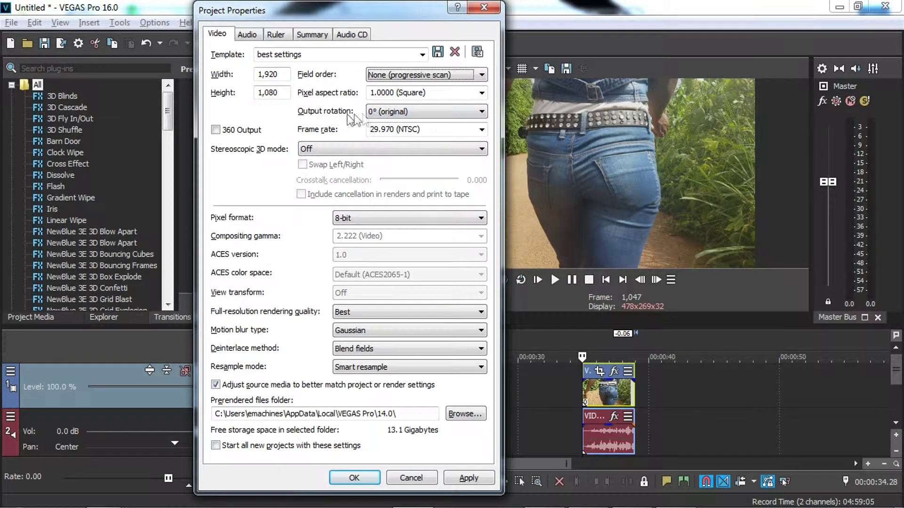
- Review the output rotation, pixel format and full-resolution rendering quality options in the project's video properties
click(482, 112)
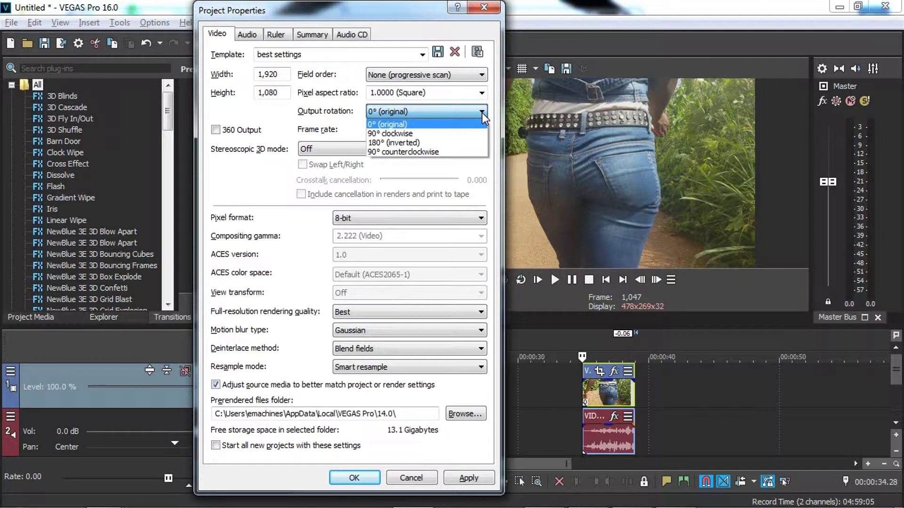
click(264, 176)
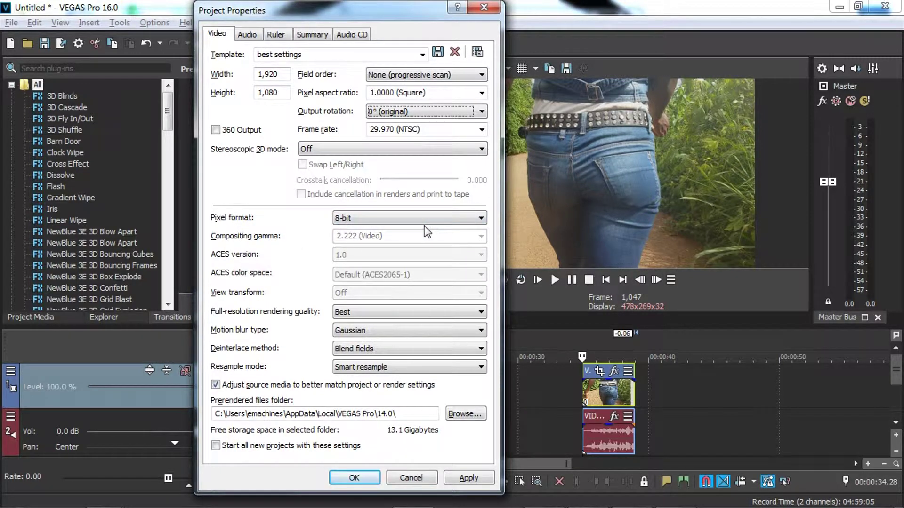
click(480, 218)
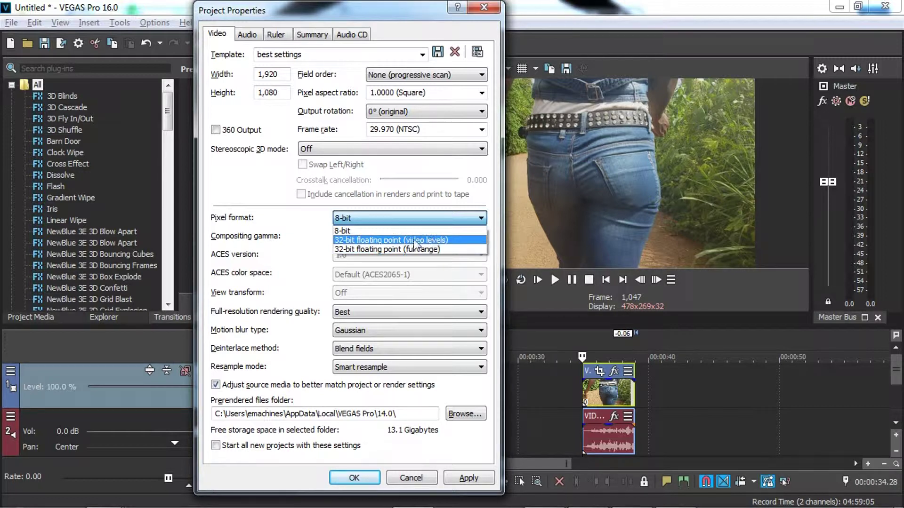
click(264, 193)
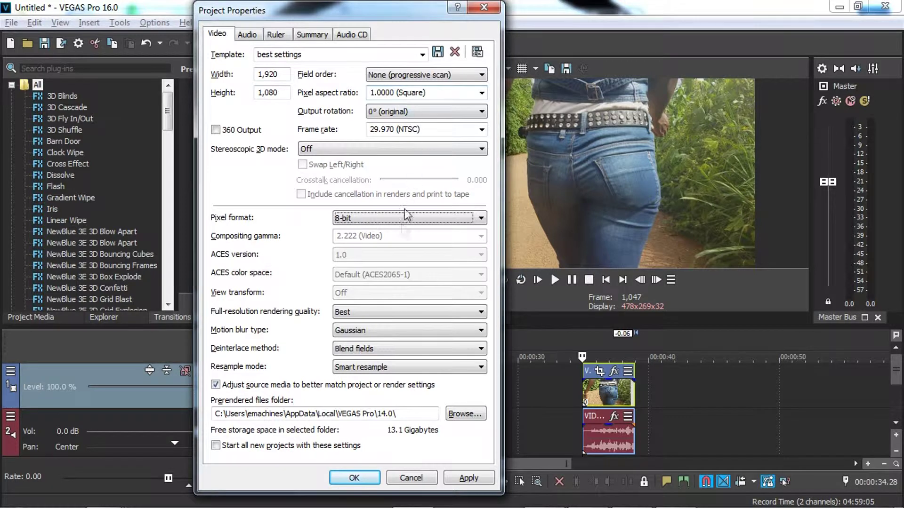
key(Down)
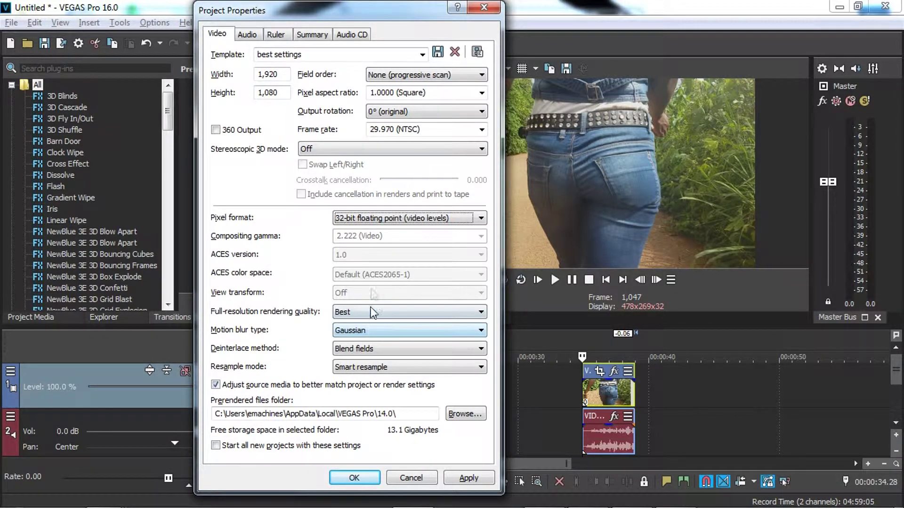
key(Up)
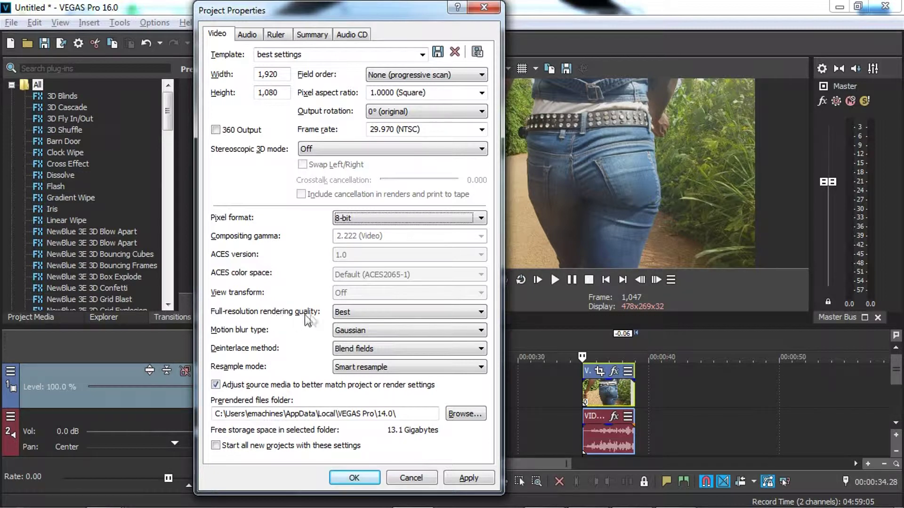
click(480, 312)
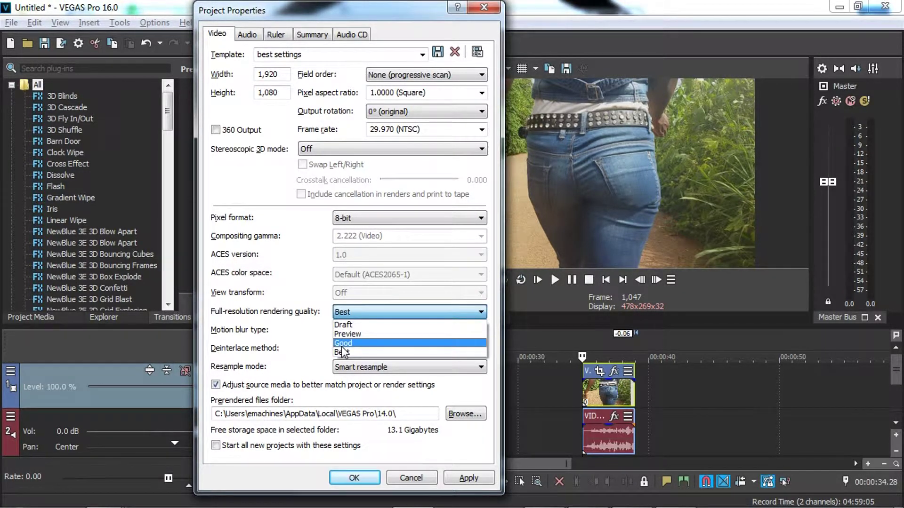
click(313, 346)
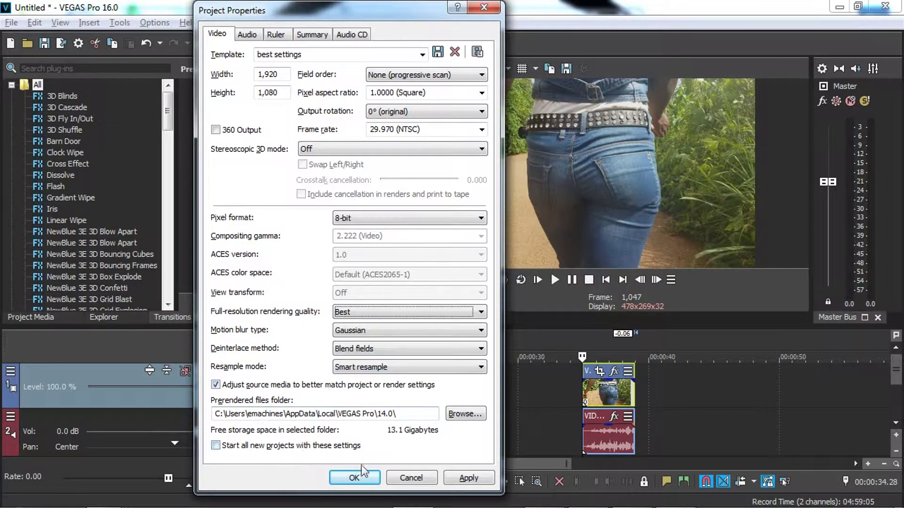
- Review the project's audio properties, including bit depth and resample and stretch quality, and glance at the ruler settings
click(246, 36)
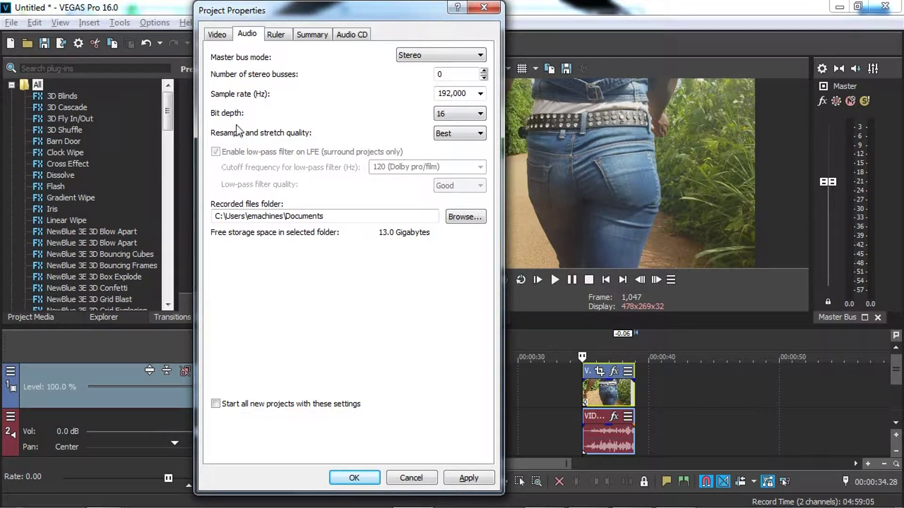
click(480, 114)
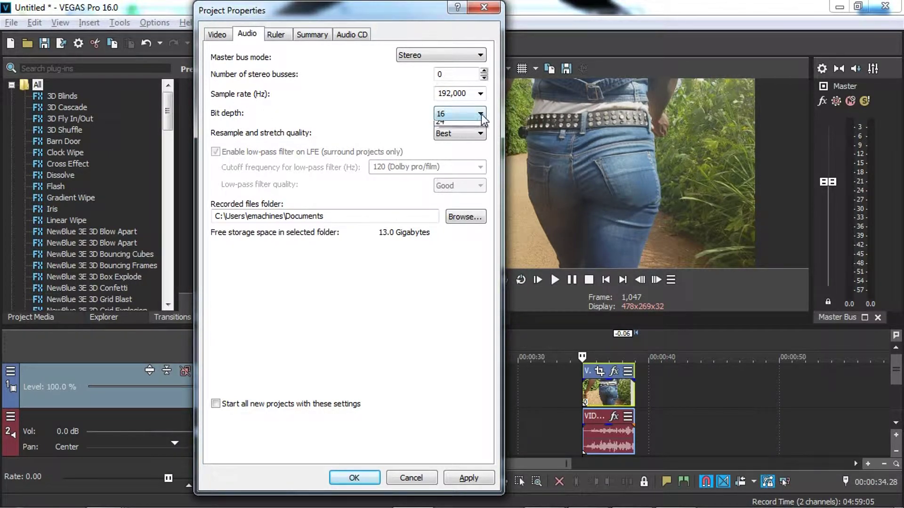
click(471, 136)
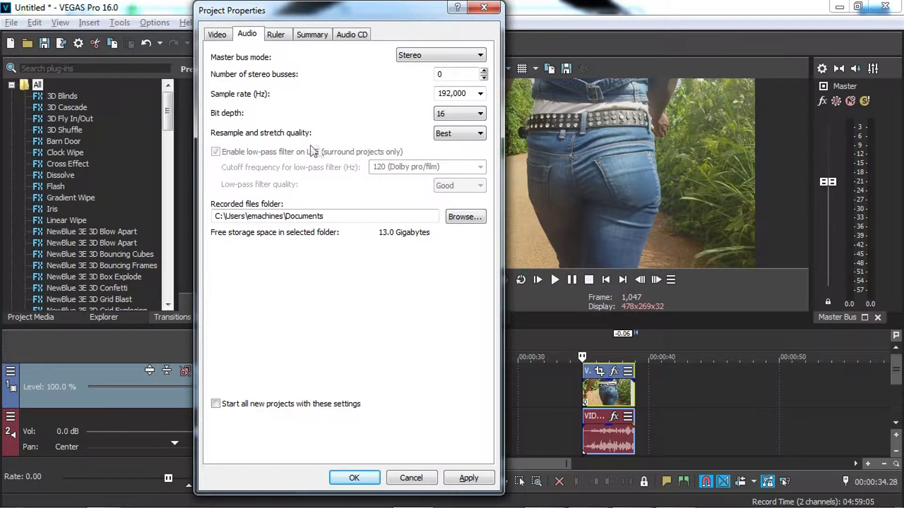
click(481, 133)
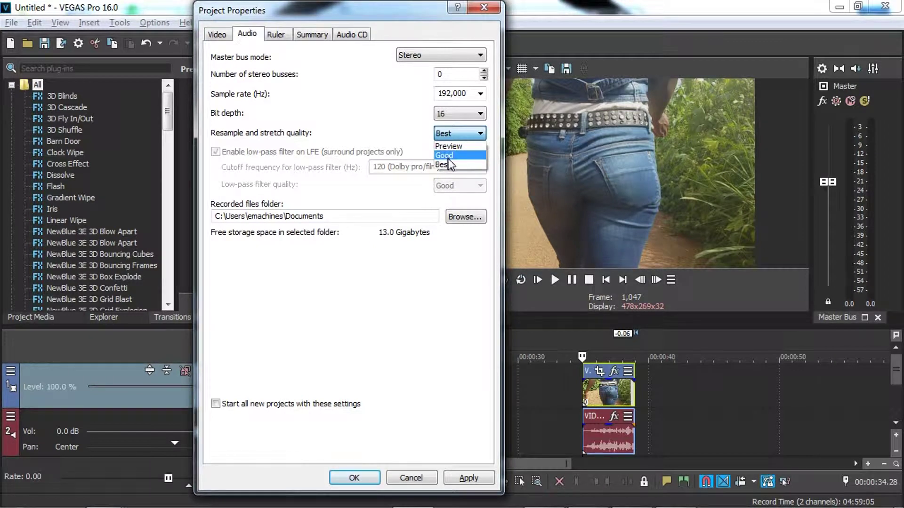
click(456, 133)
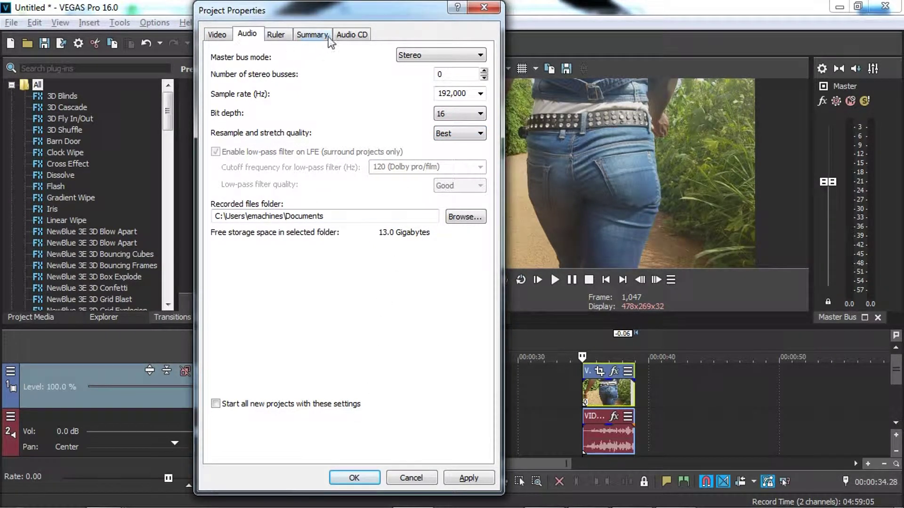
click(312, 35)
click(277, 34)
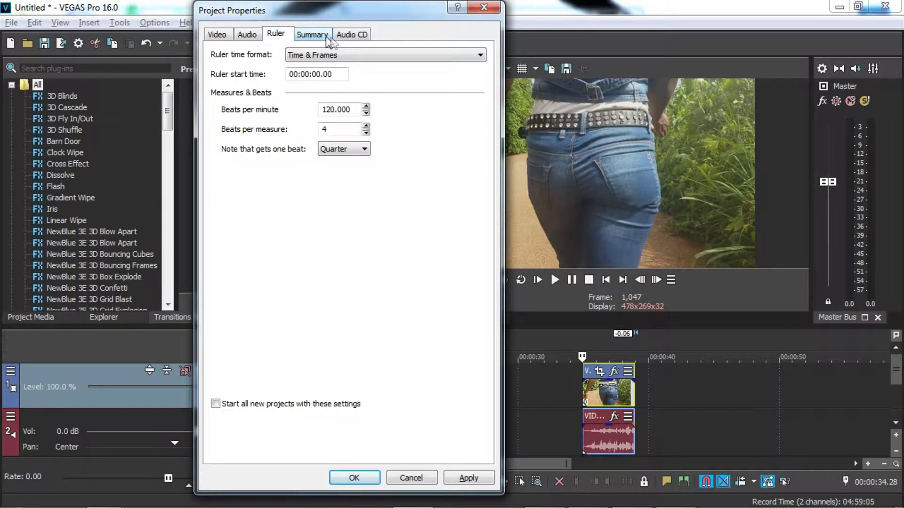
click(246, 35)
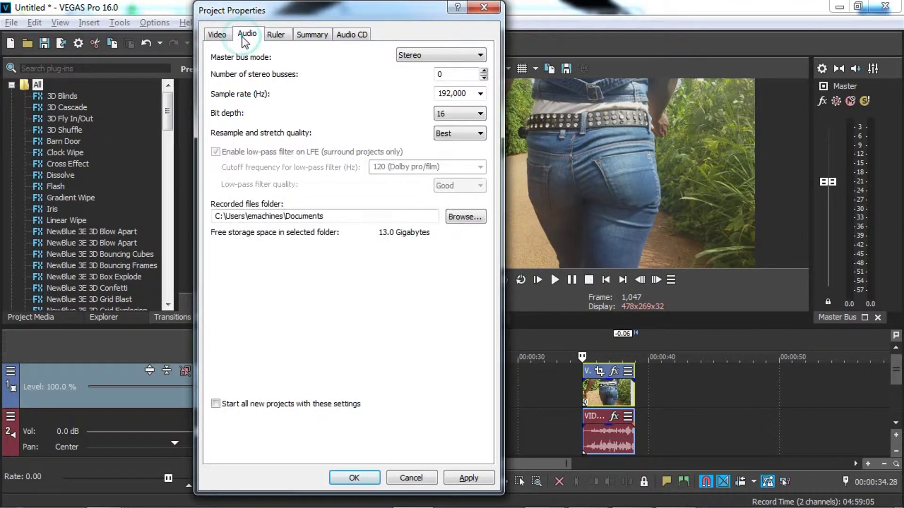
- Save the video properties as a template named "youtube settings" and use them to start all new projects
click(217, 34)
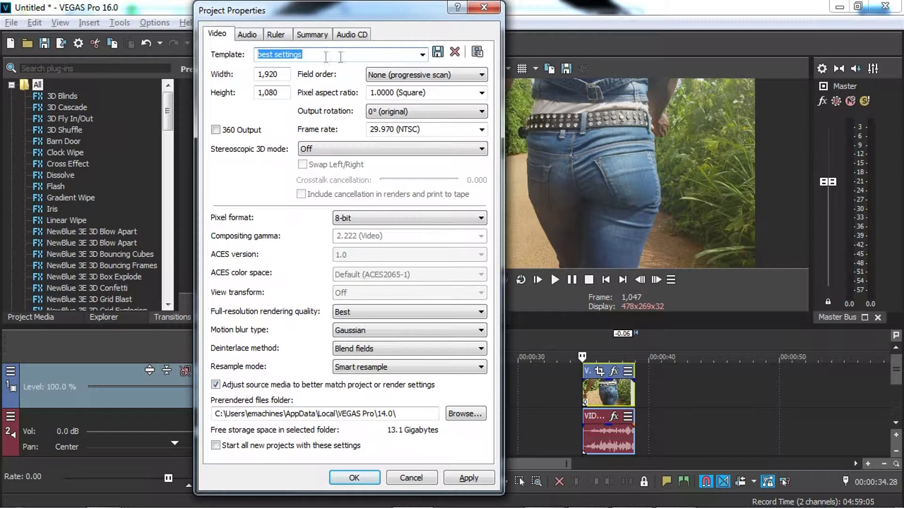
click(309, 55)
drag(308, 54, 256, 56)
text(y)
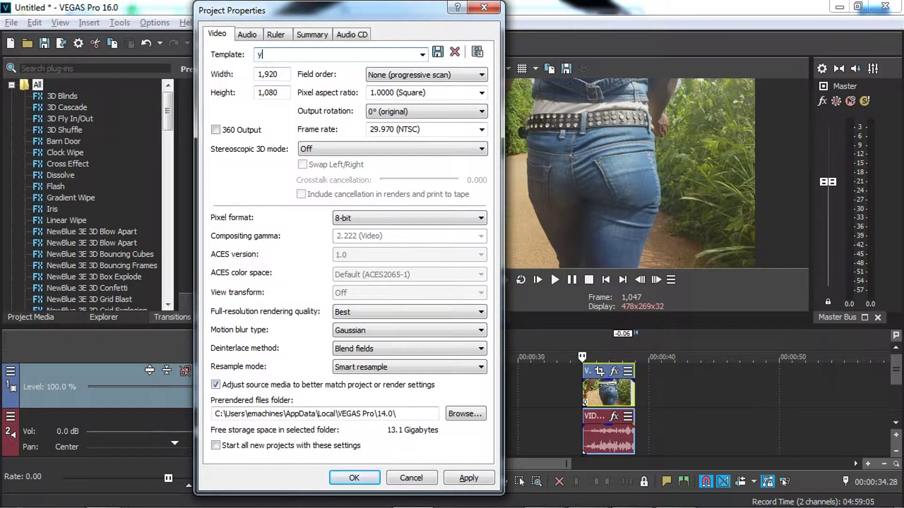
text(outube se)
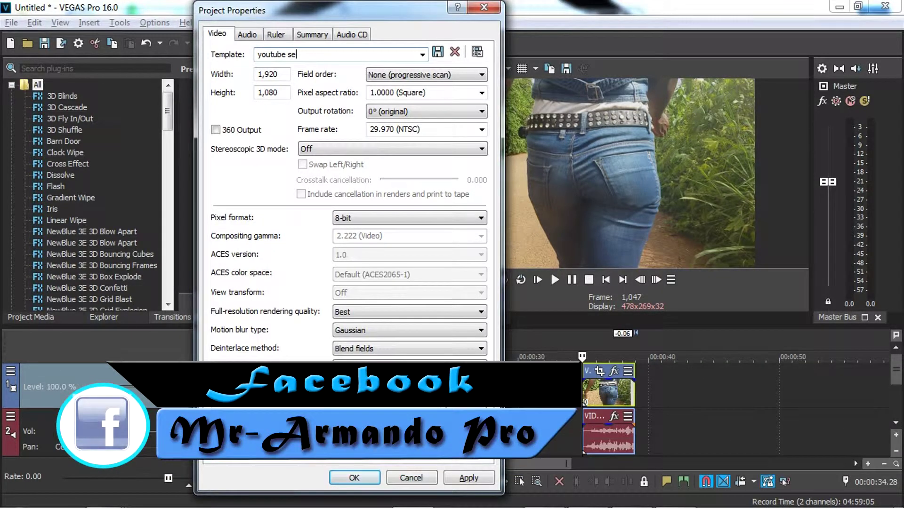
text(ttings)
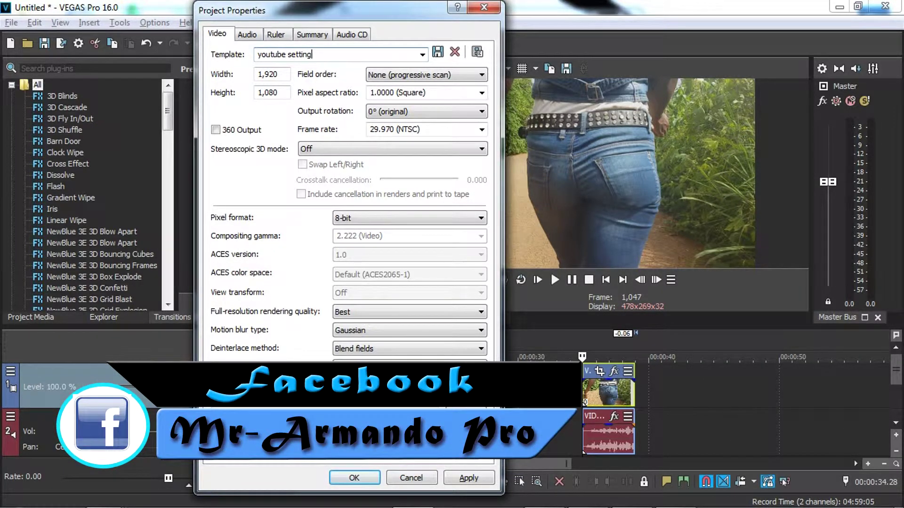
click(438, 53)
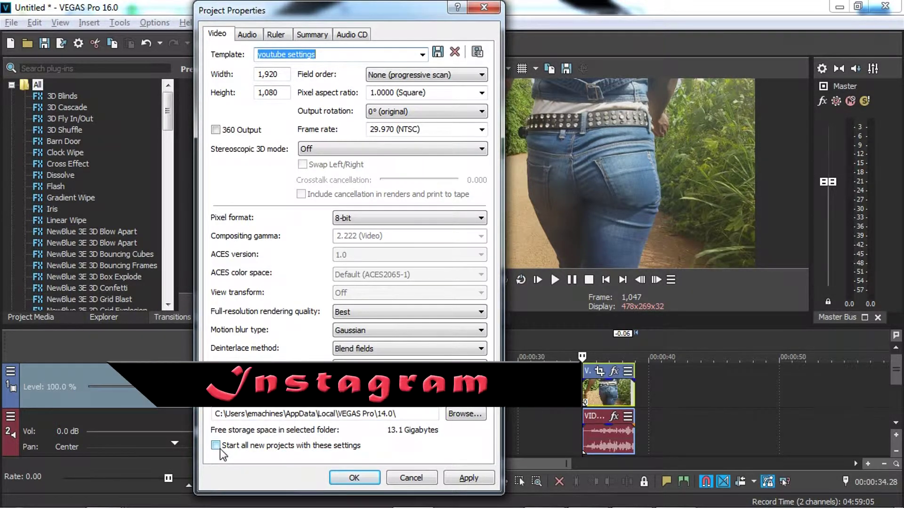
click(219, 448)
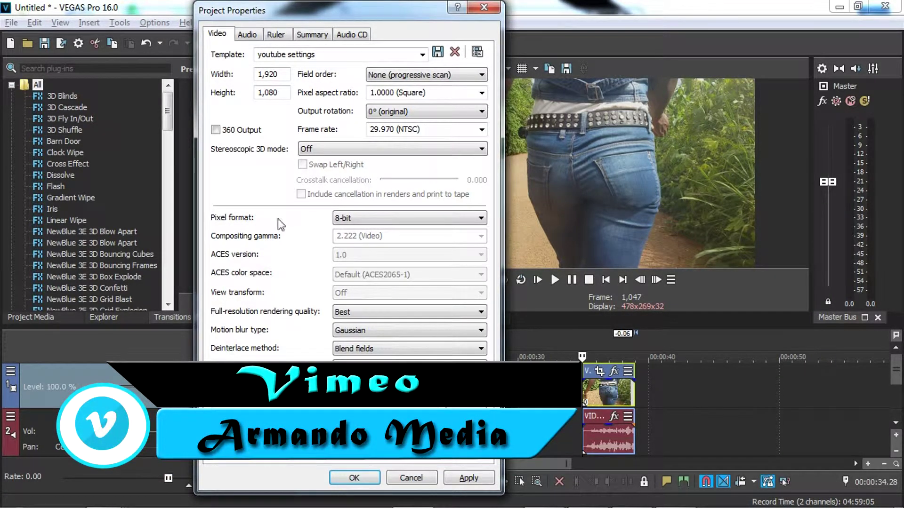
- Apply the project's video properties and close the properties dialog
click(469, 478)
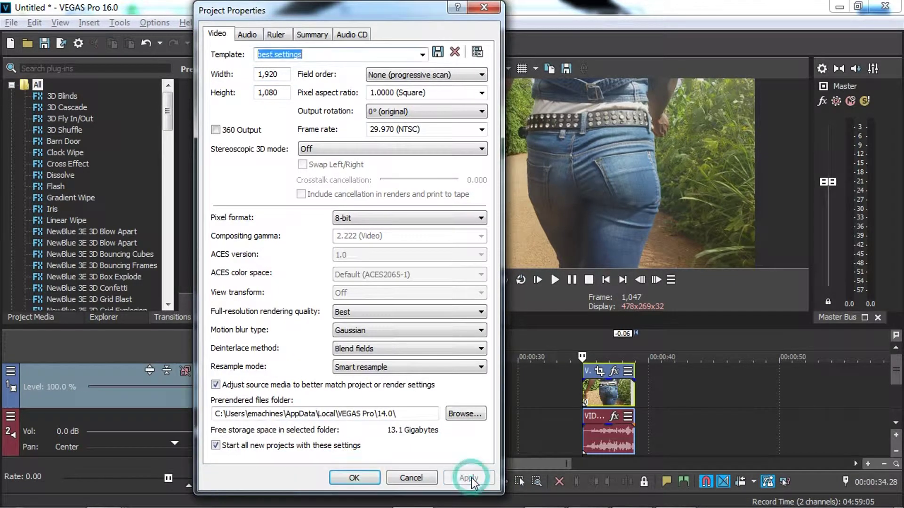
click(480, 8)
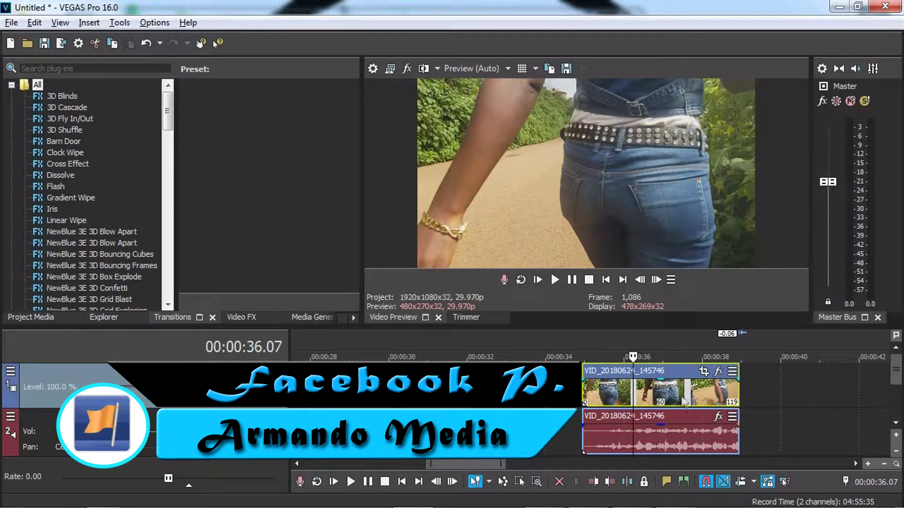
- Trim the end of the timeline clip slightly and lower its audio event's gain all the way down to silence it
drag(735, 397, 733, 396)
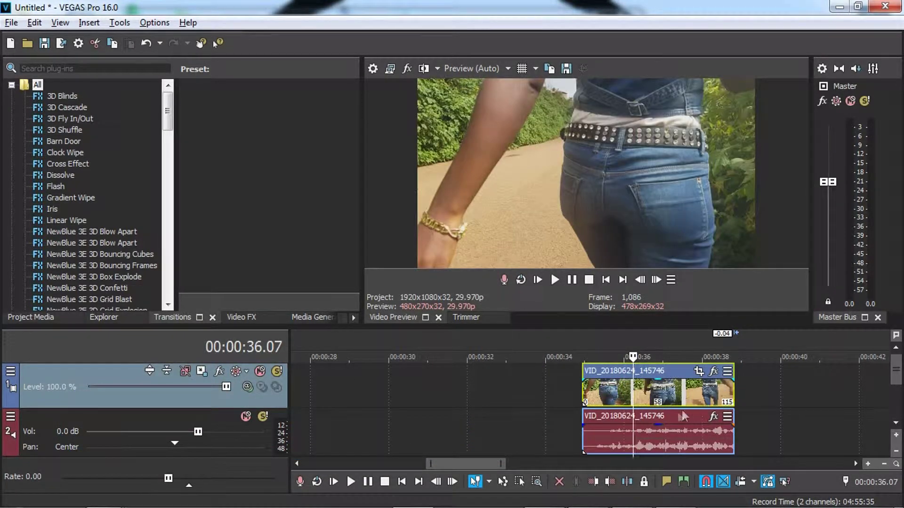
drag(658, 425, 660, 456)
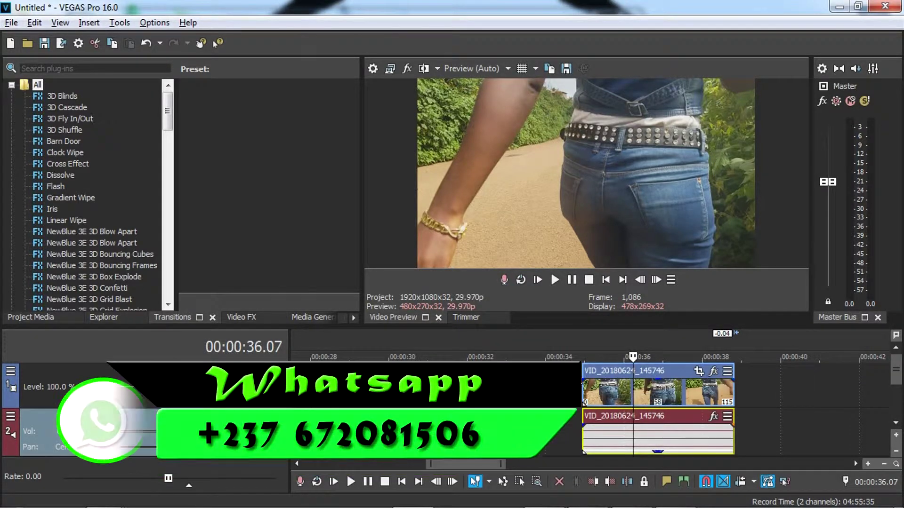
- Set the timeline's loop region to span exactly the clip from its start to its end
drag(575, 439, 738, 445)
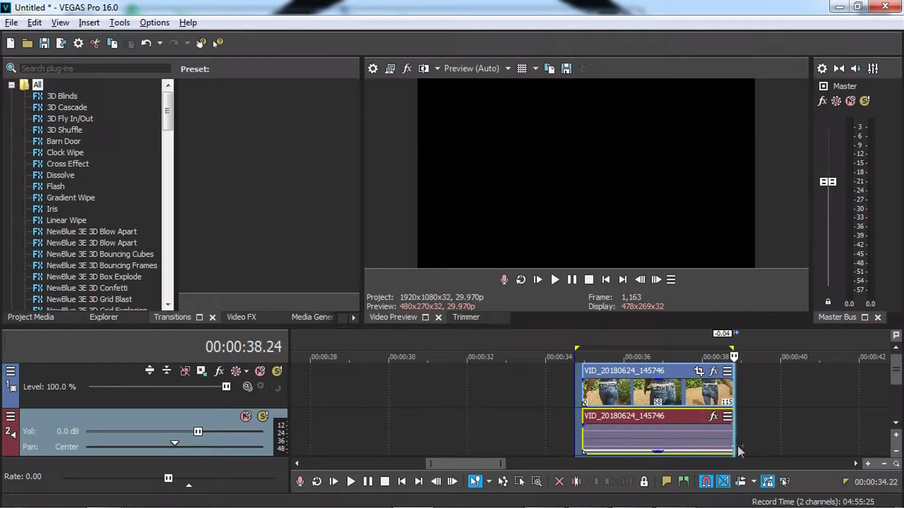
drag(577, 439, 580, 440)
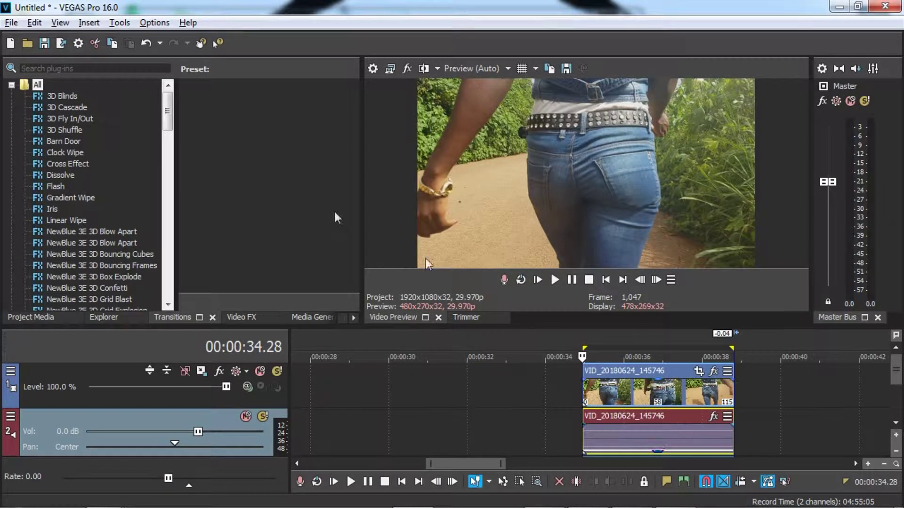
- Choose the Sony AVC/MVC format with the Internet 1920x1080-30p template for rendering the project
click(11, 22)
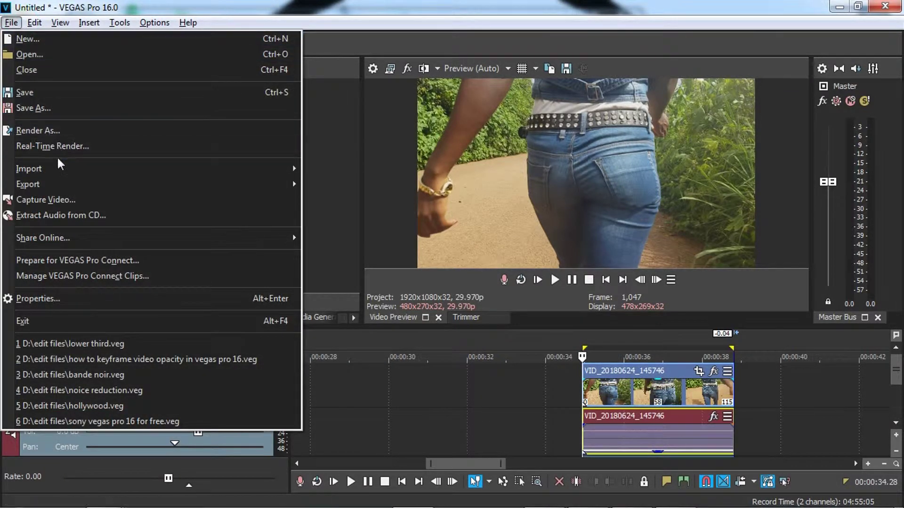
click(57, 132)
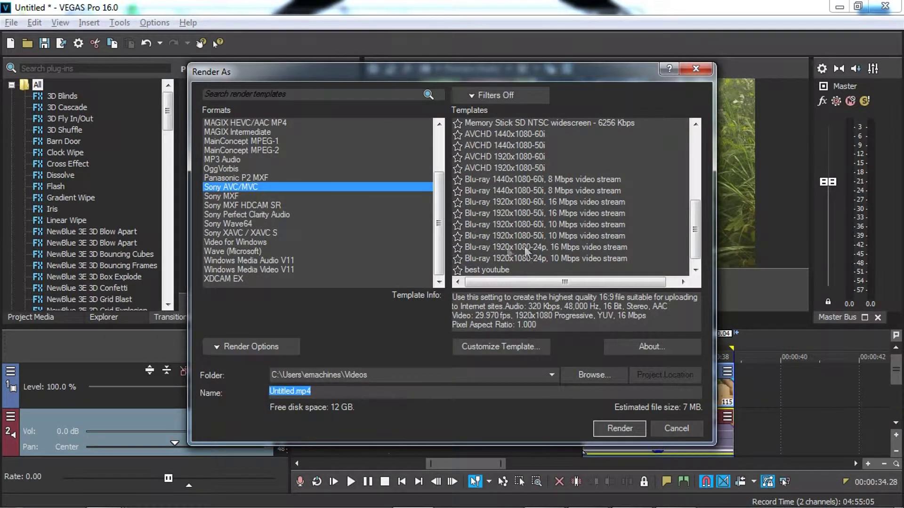
click(248, 187)
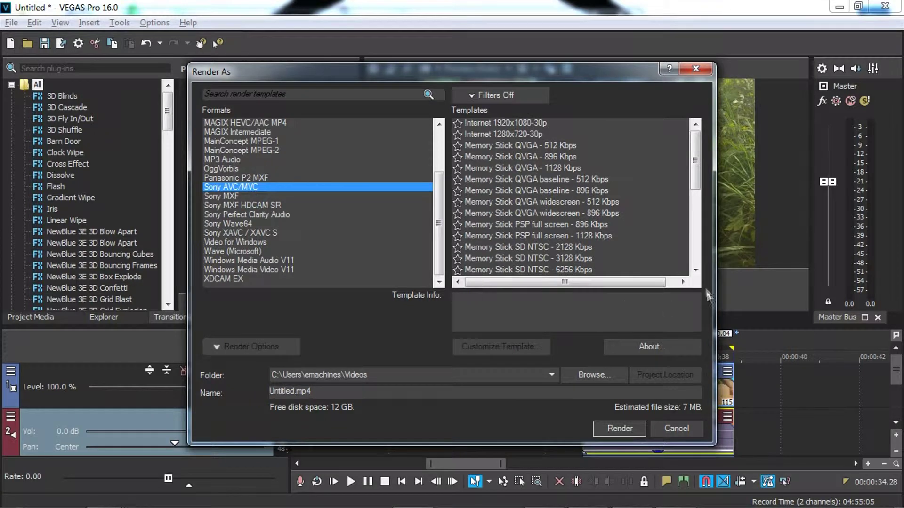
scroll(694, 159, down, 8)
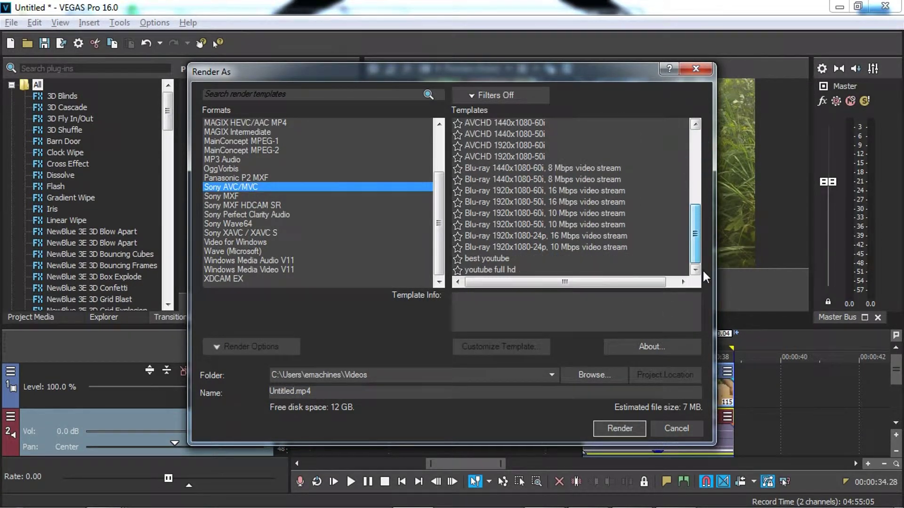
scroll(692, 163, up, 8)
scroll(692, 162, up, 1)
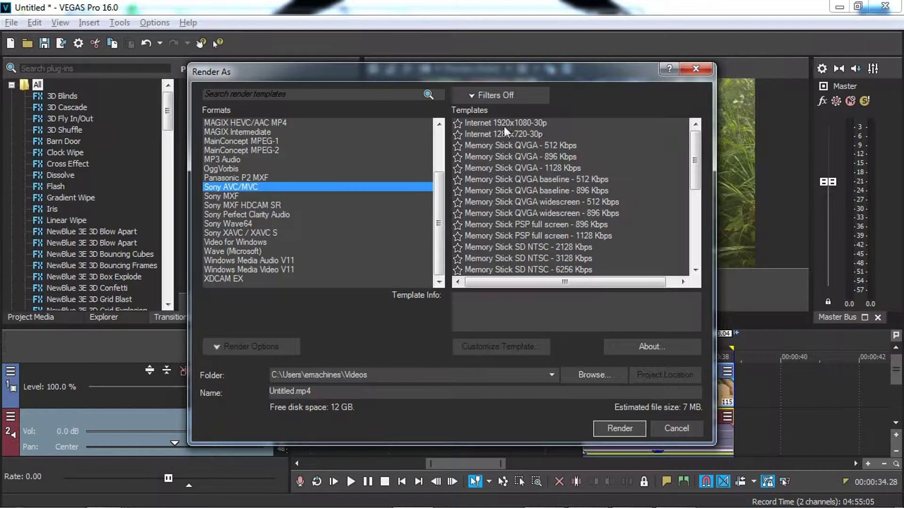
click(528, 125)
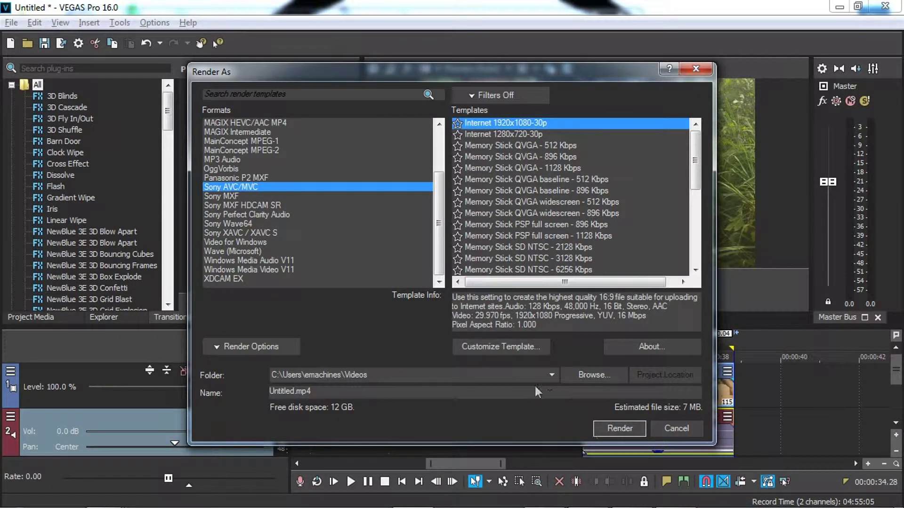
- Customize the Internet 1920x1080-30p template and save it as a new render template named "best"
click(507, 347)
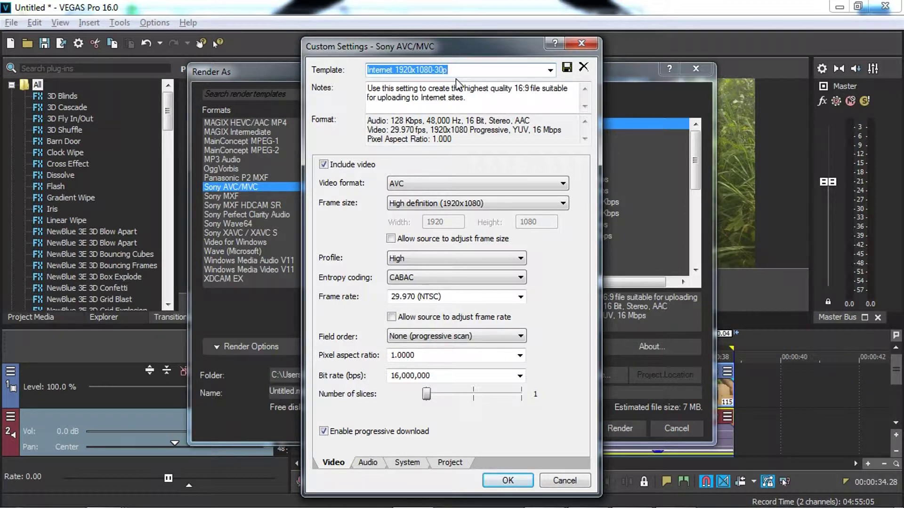
text(best)
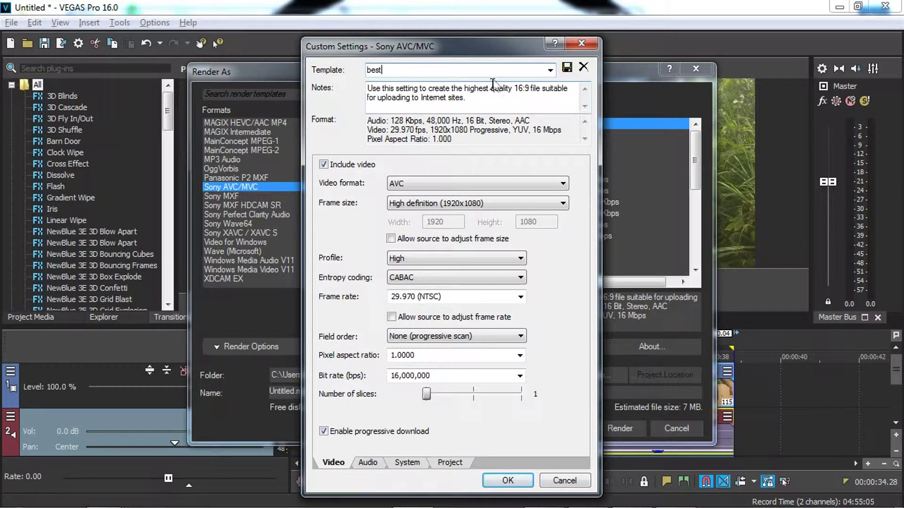
click(567, 68)
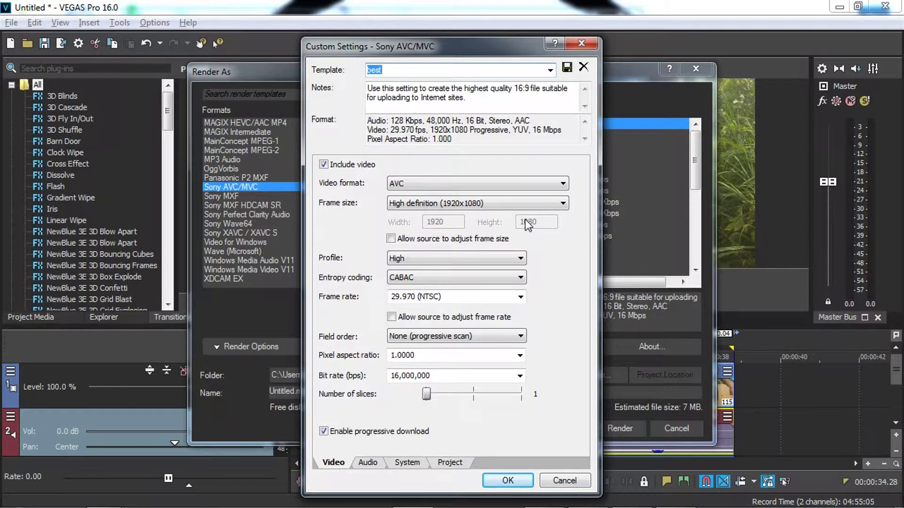
- Review the frame size, profile and field order options in the render template's video settings
click(562, 204)
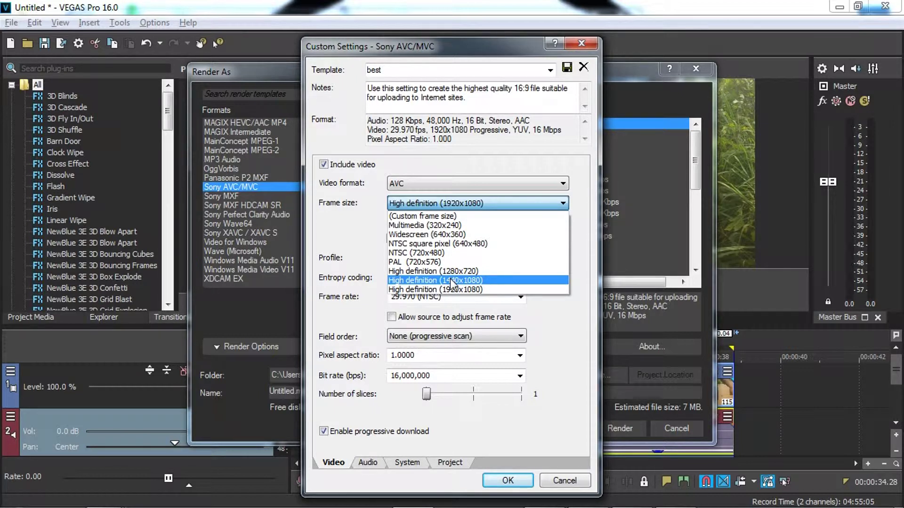
click(586, 238)
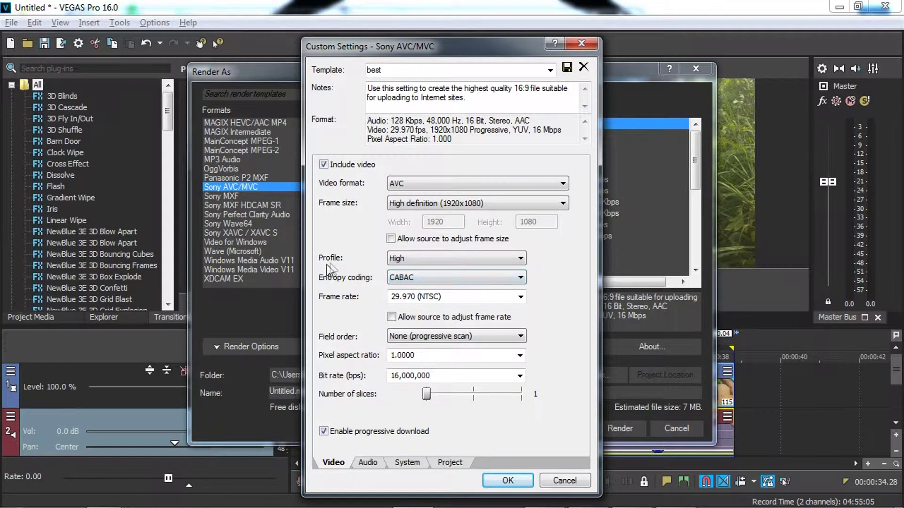
click(521, 260)
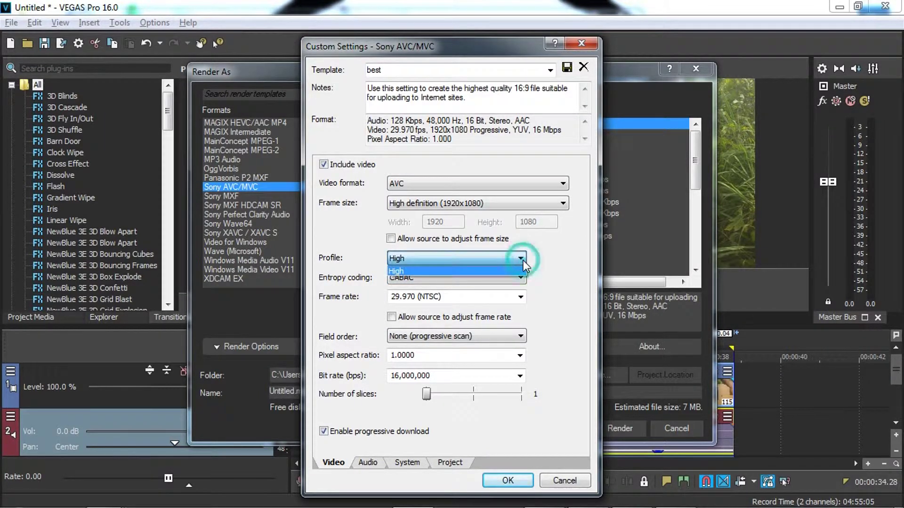
click(523, 270)
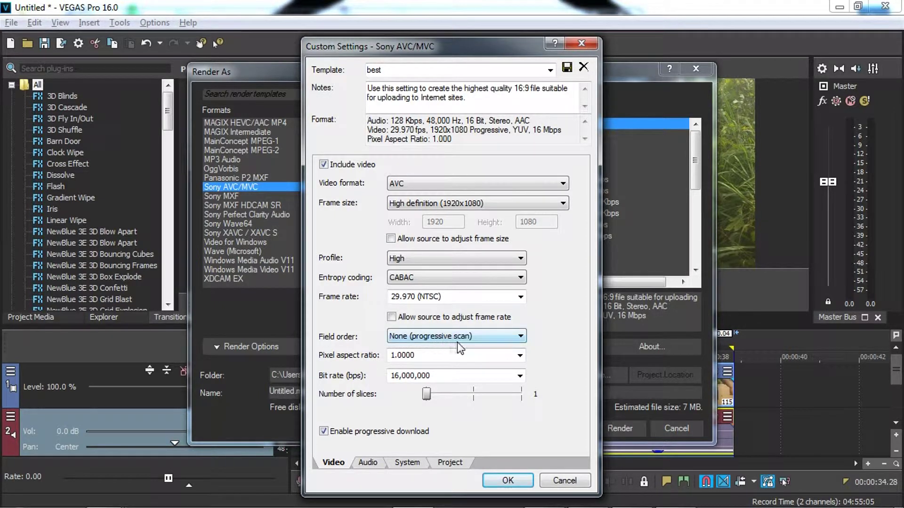
click(519, 338)
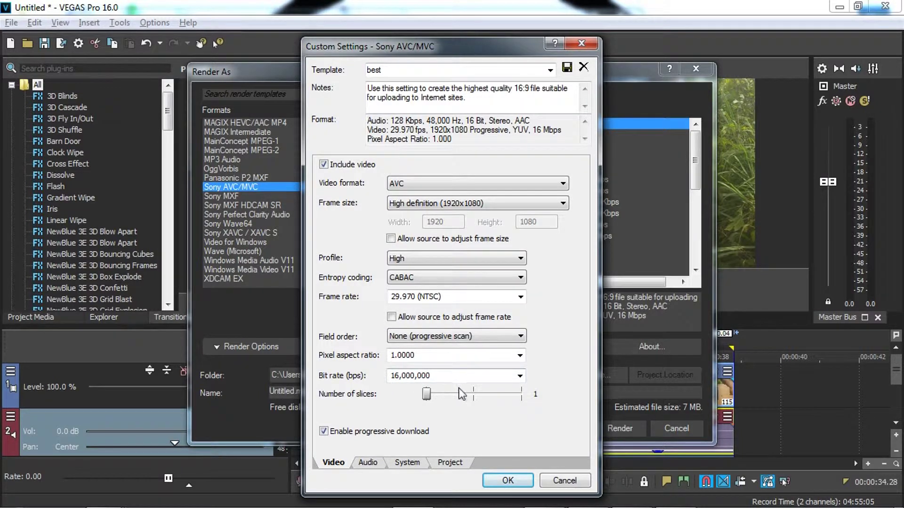
- Set the render template's audio bit rate to 320,000 bps, keeping a 48,000 Hz sample rate and Stereo coding mode
click(367, 464)
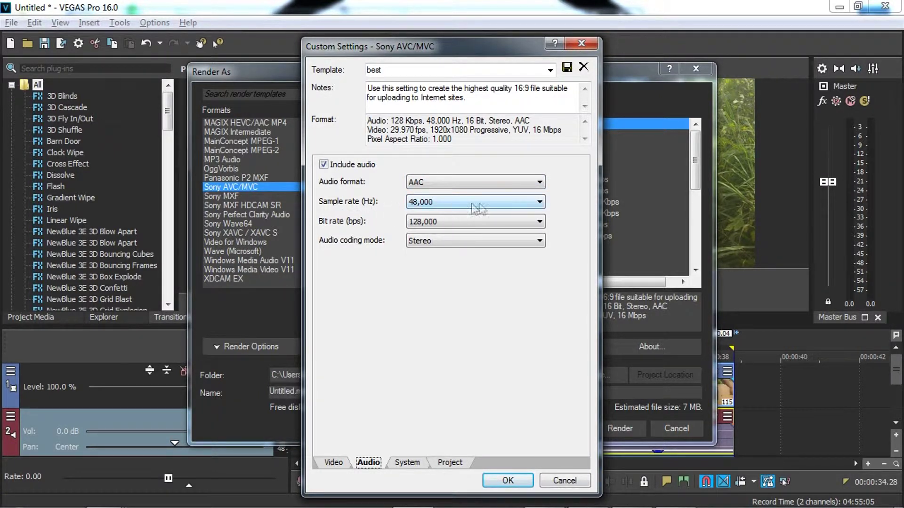
click(491, 202)
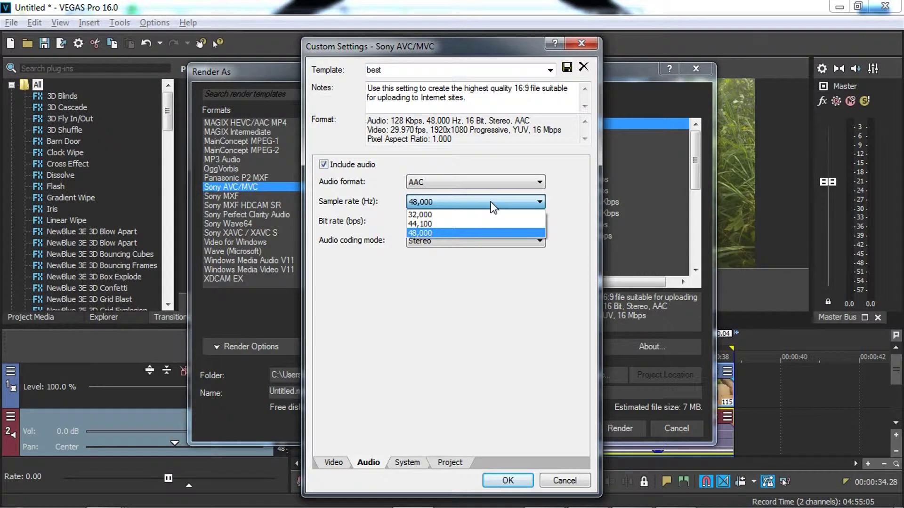
click(490, 203)
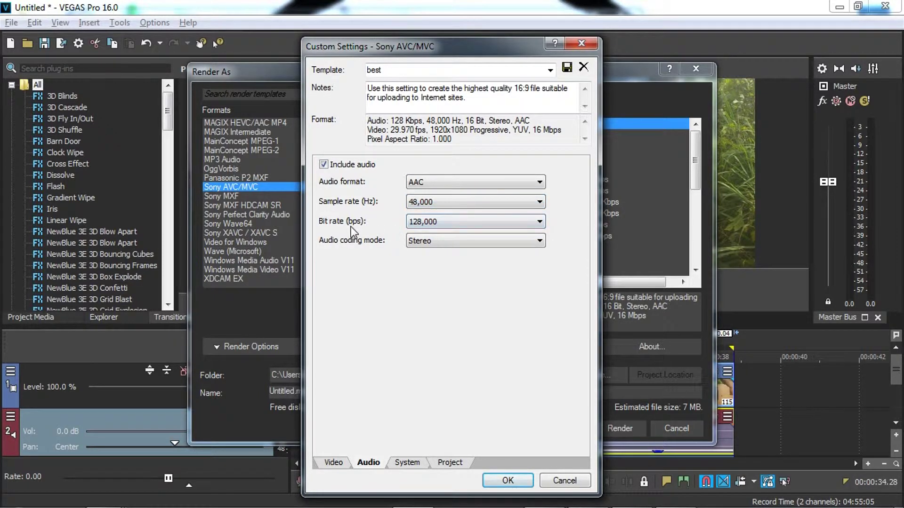
click(540, 221)
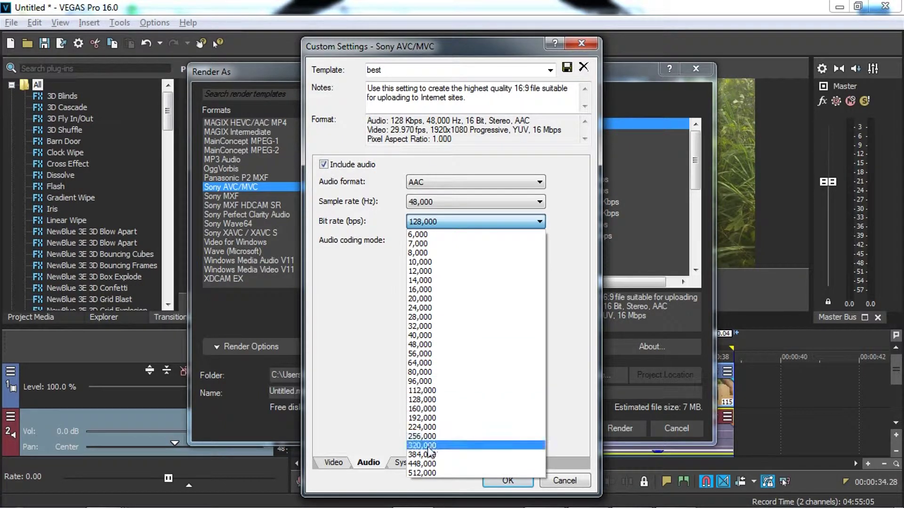
click(426, 447)
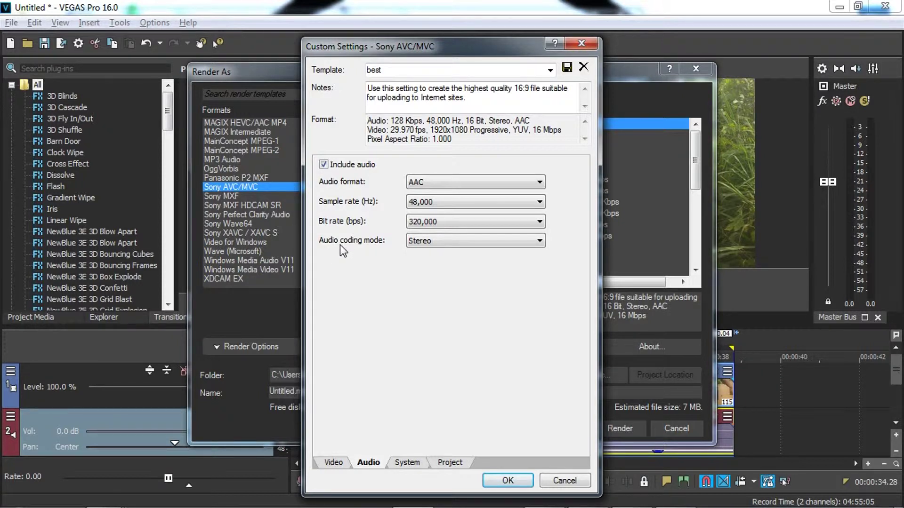
click(418, 242)
click(536, 241)
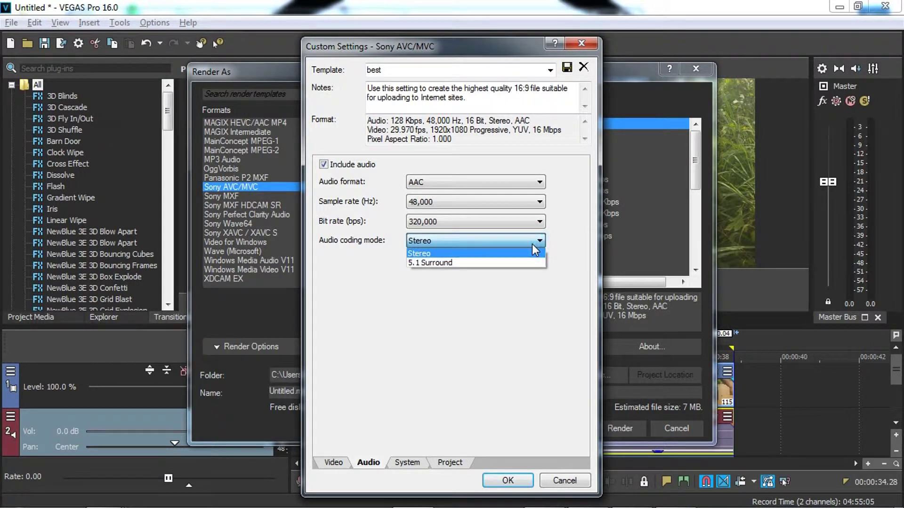
click(495, 256)
- Set the render template's video rendering quality to Best, check the stereoscopic 3D options and accept the custom settings
click(408, 464)
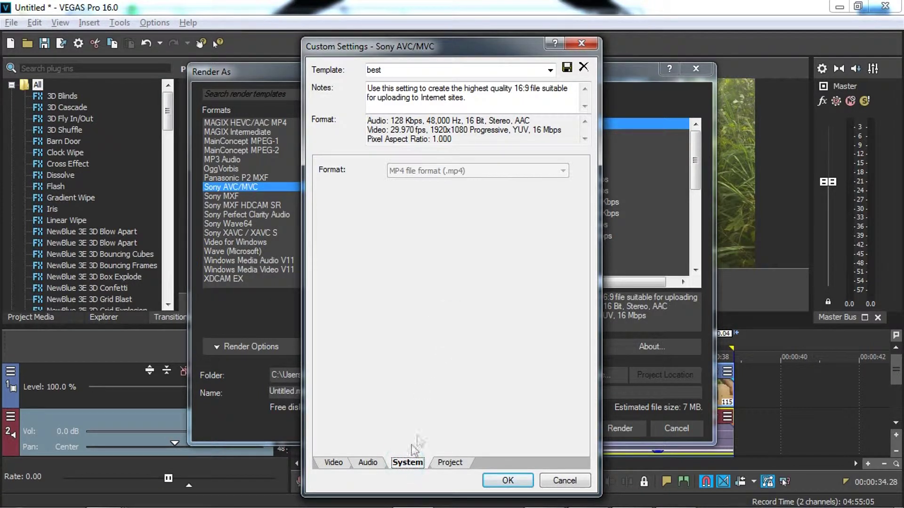
click(448, 463)
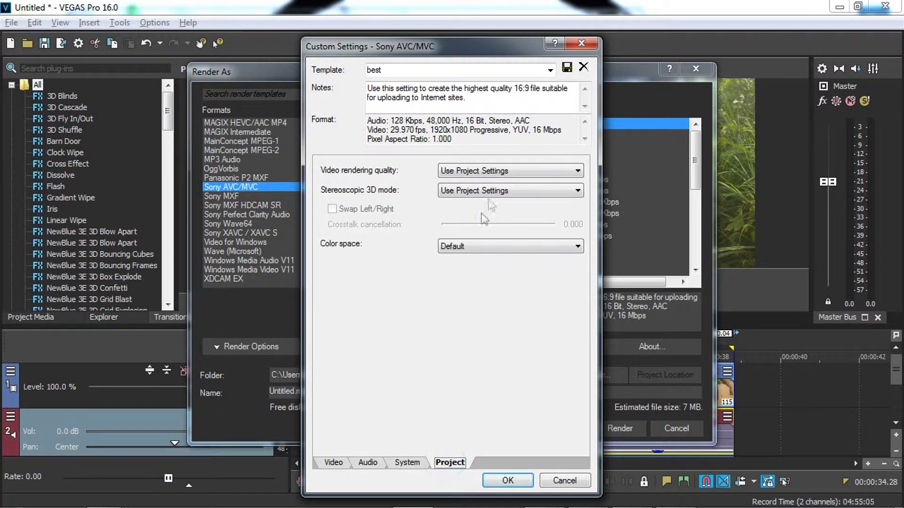
click(572, 172)
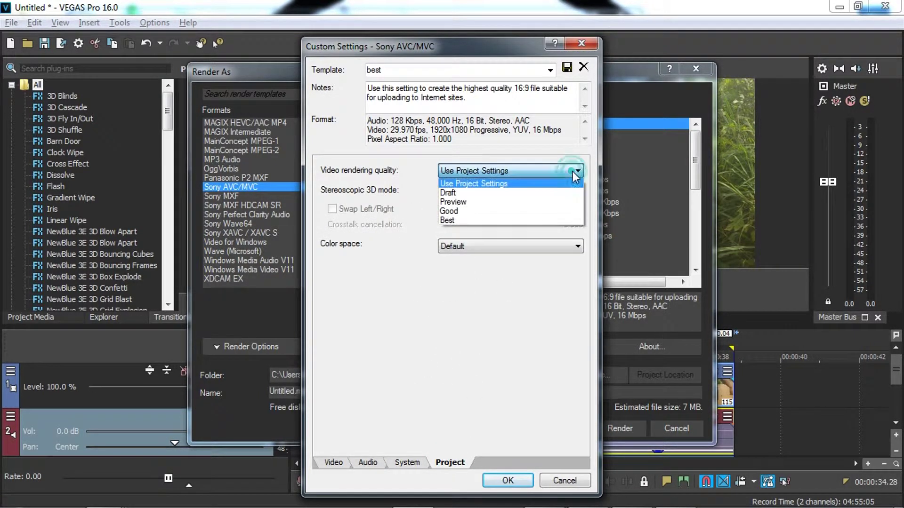
click(479, 222)
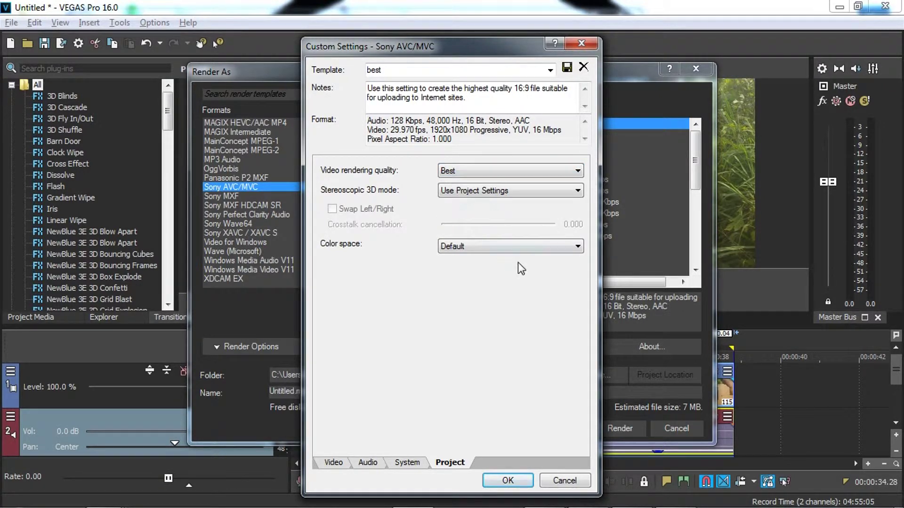
click(577, 190)
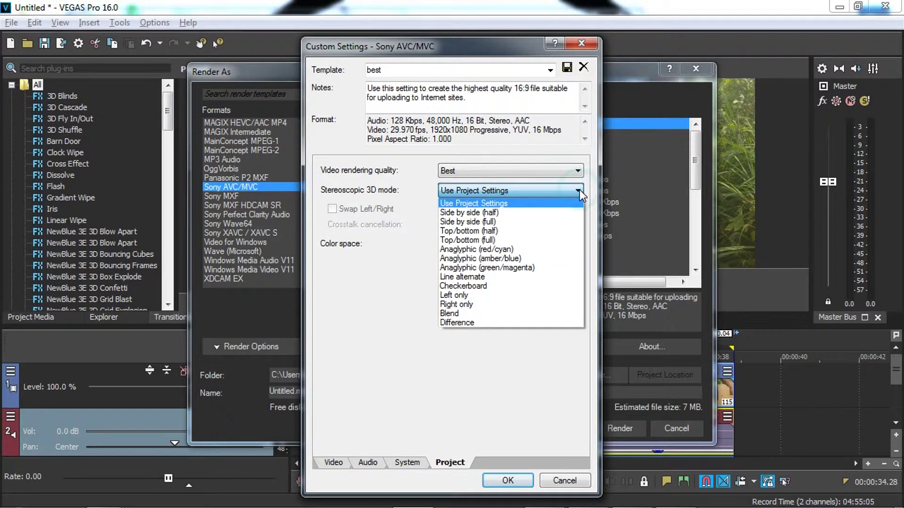
click(513, 480)
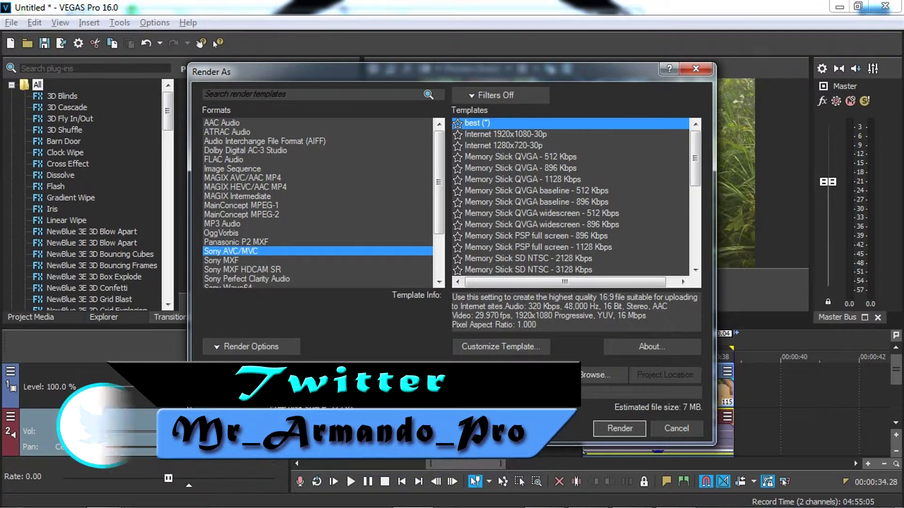
- Name the output file "best youtube settings" and render it with the customized "best" template
text(best youtu)
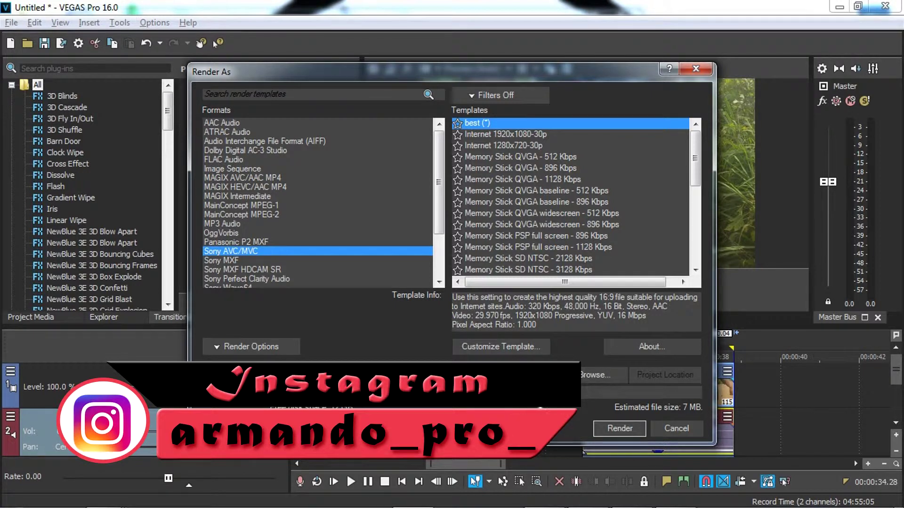
text(be se)
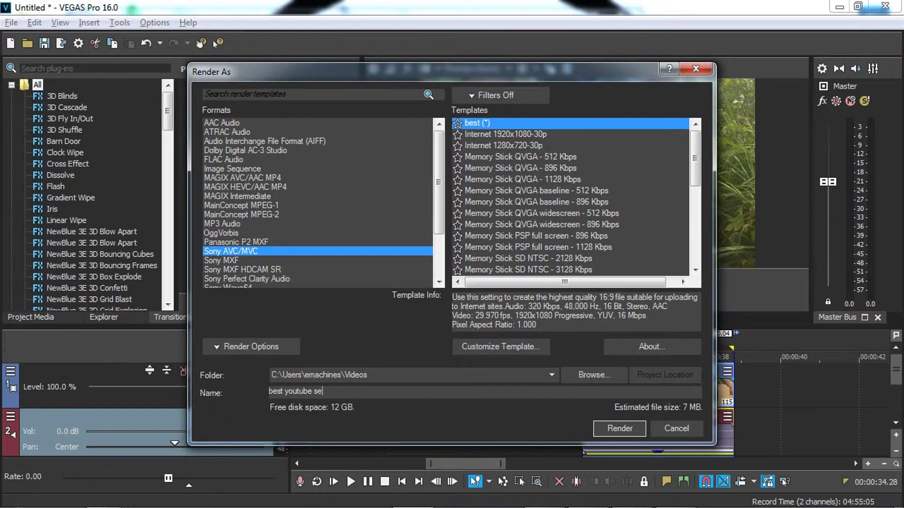
text(ttin)
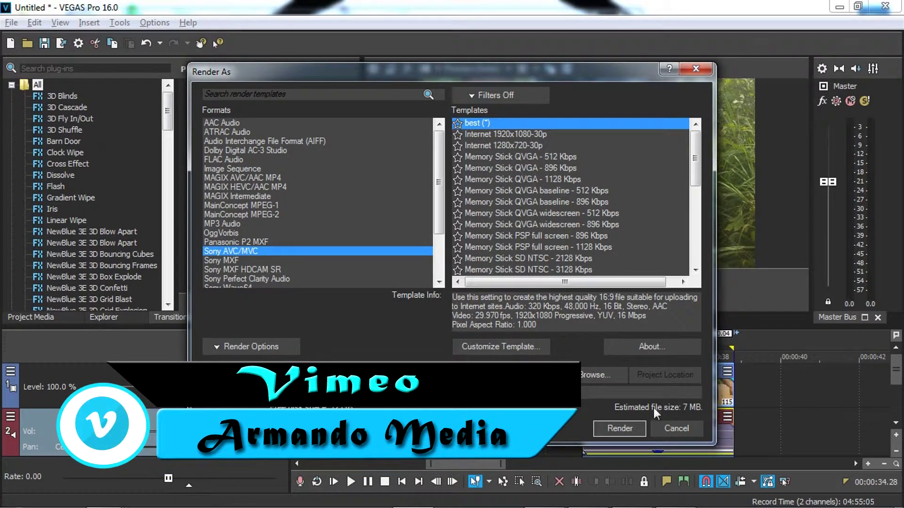
click(617, 429)
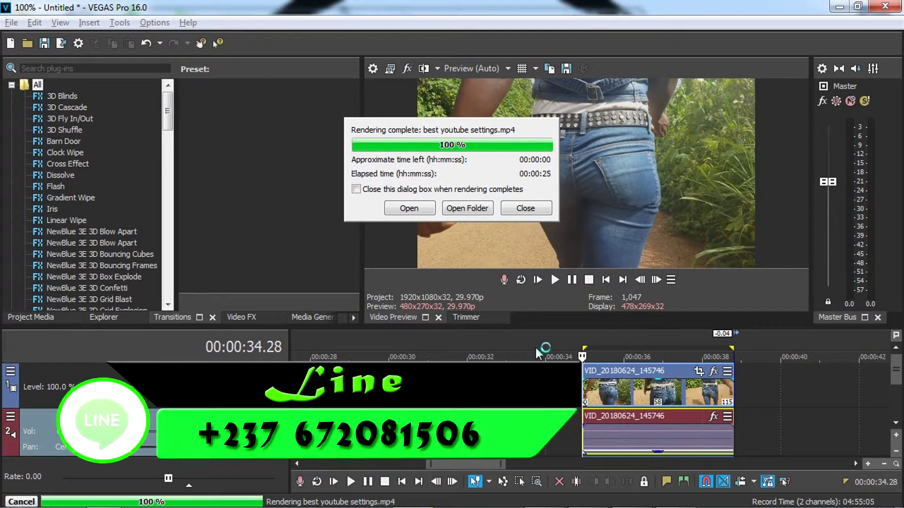
- Open the folder of the rendered video and examine the file's detailed properties, including frame size, bit rate and frame rate
click(464, 209)
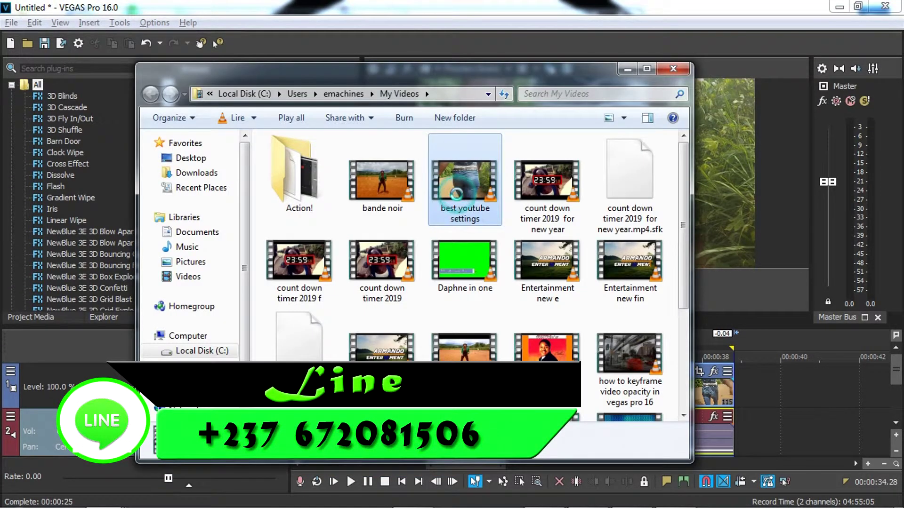
right_click(462, 200)
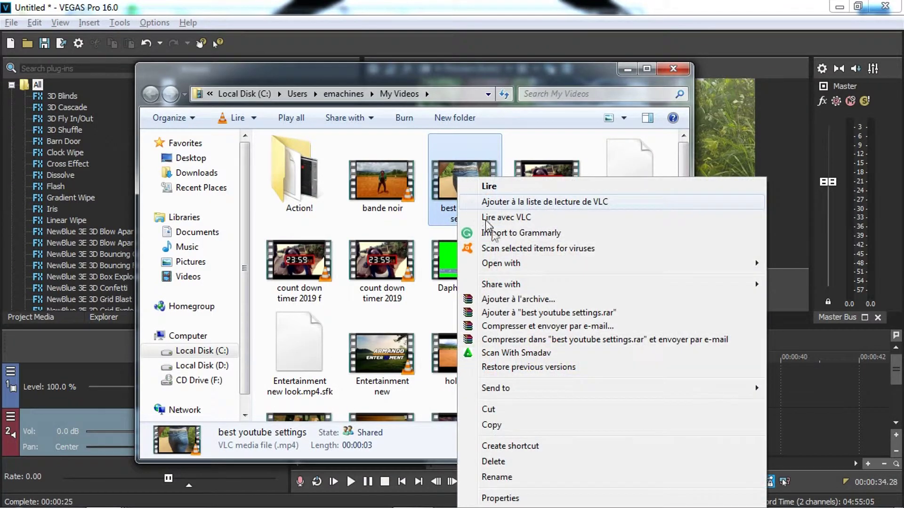
click(499, 498)
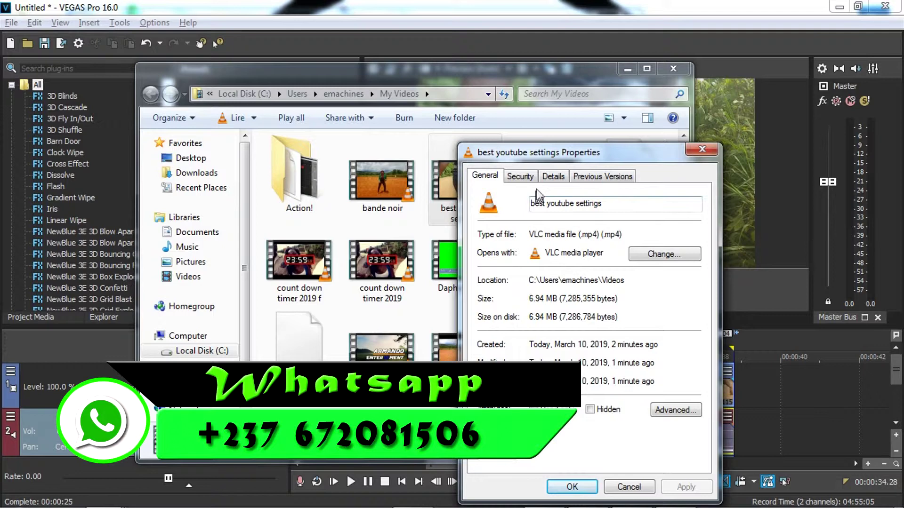
click(551, 176)
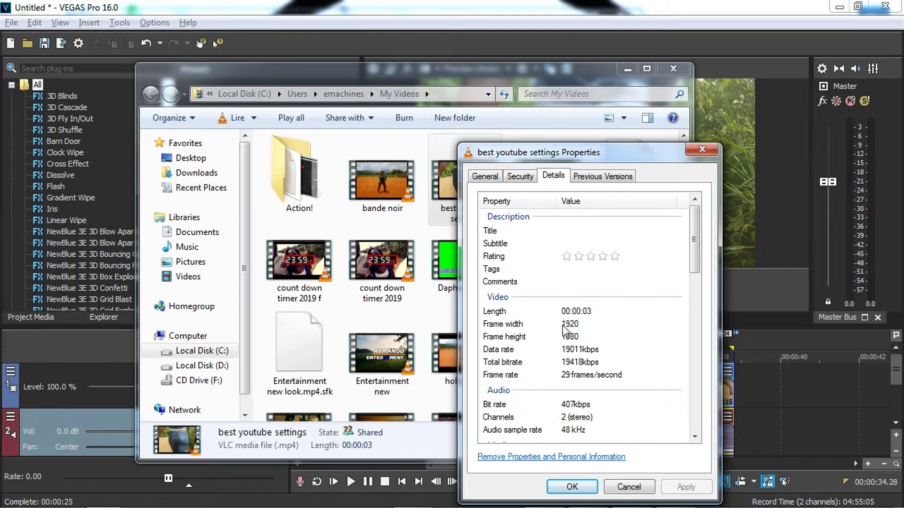